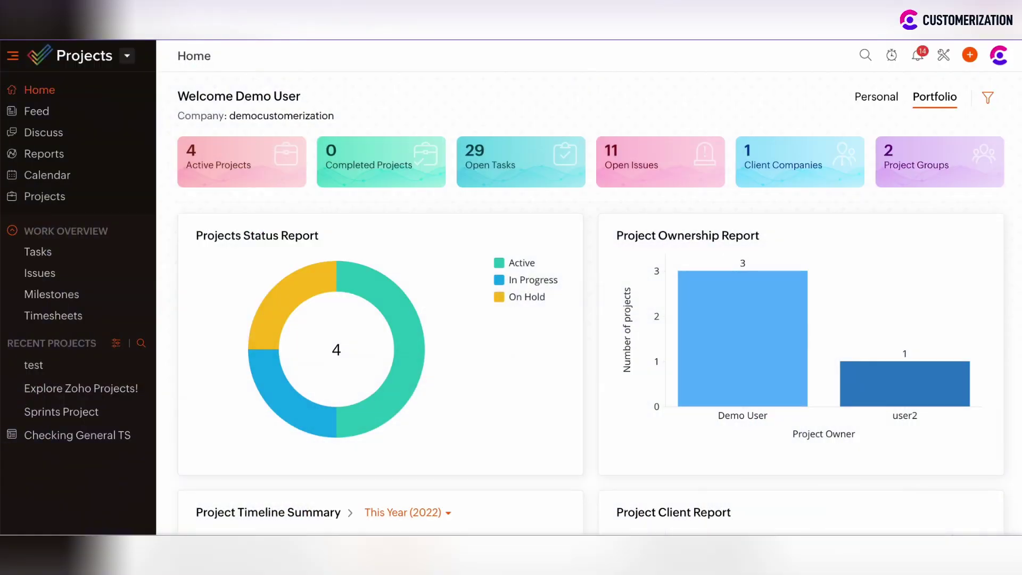
Open the project Status report and read its slices: Active 2, In Progress 1, On Hold 1
click(41, 159)
click(230, 97)
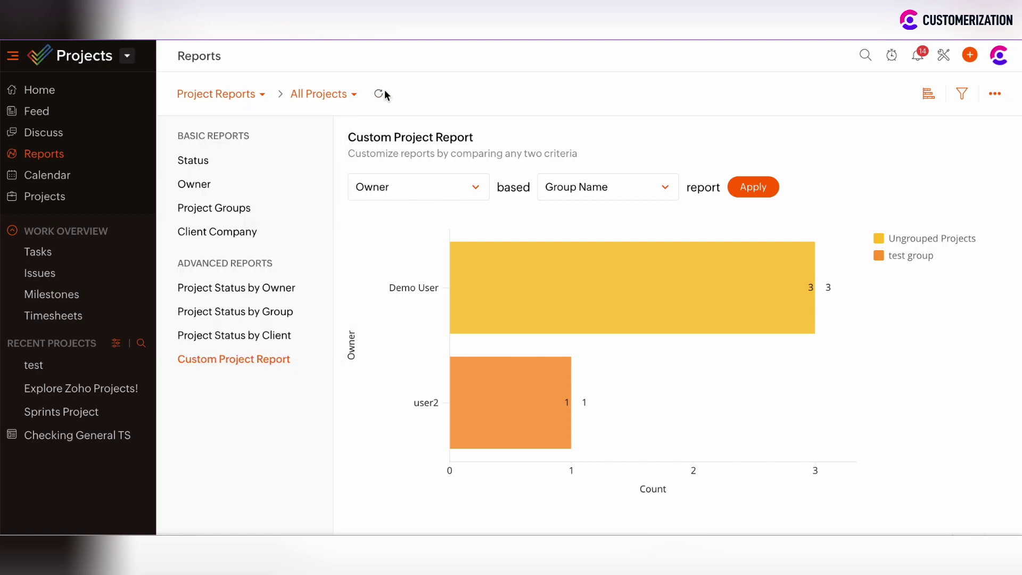
click(194, 161)
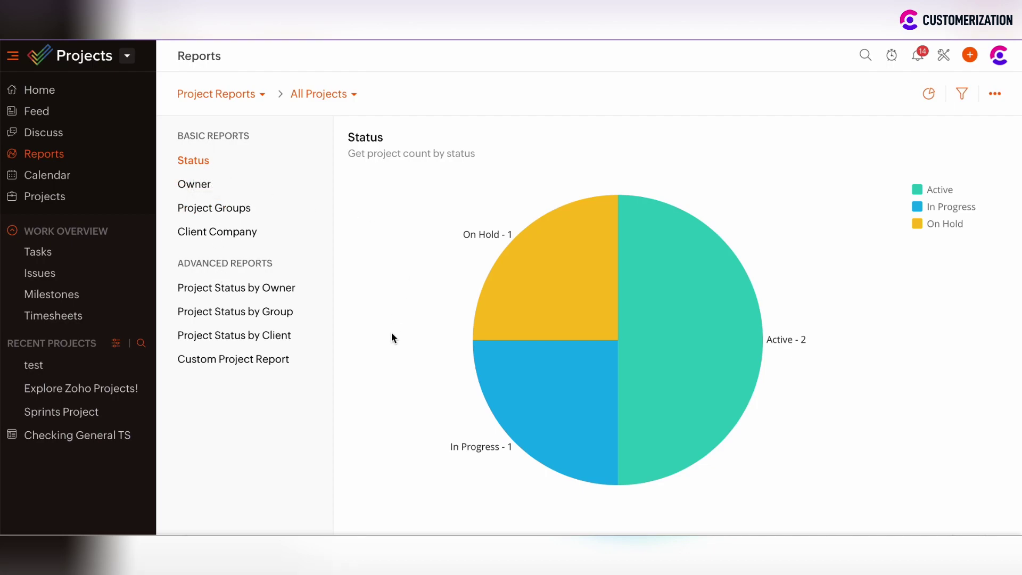
mouse_move(580, 331)
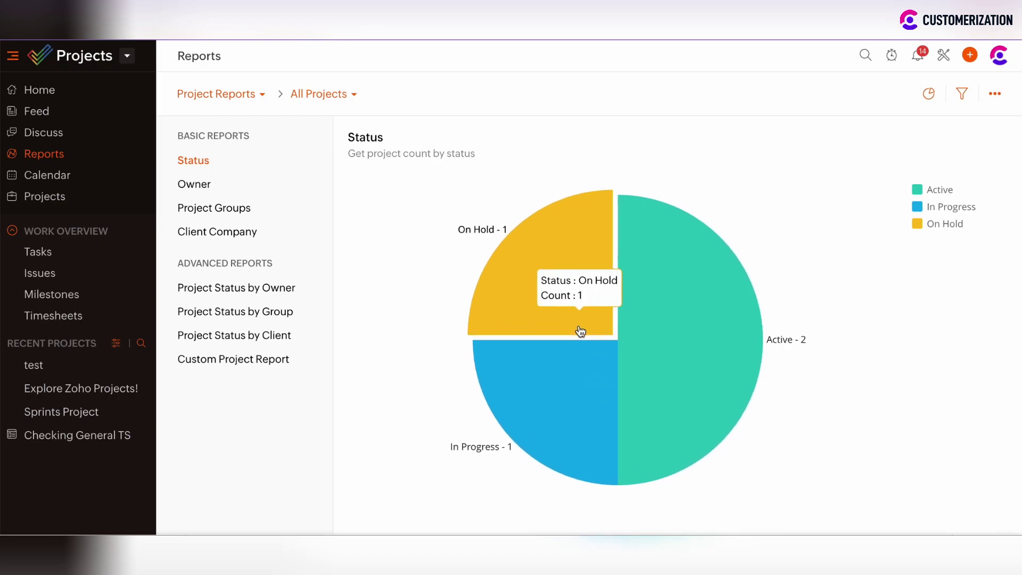
mouse_move(648, 378)
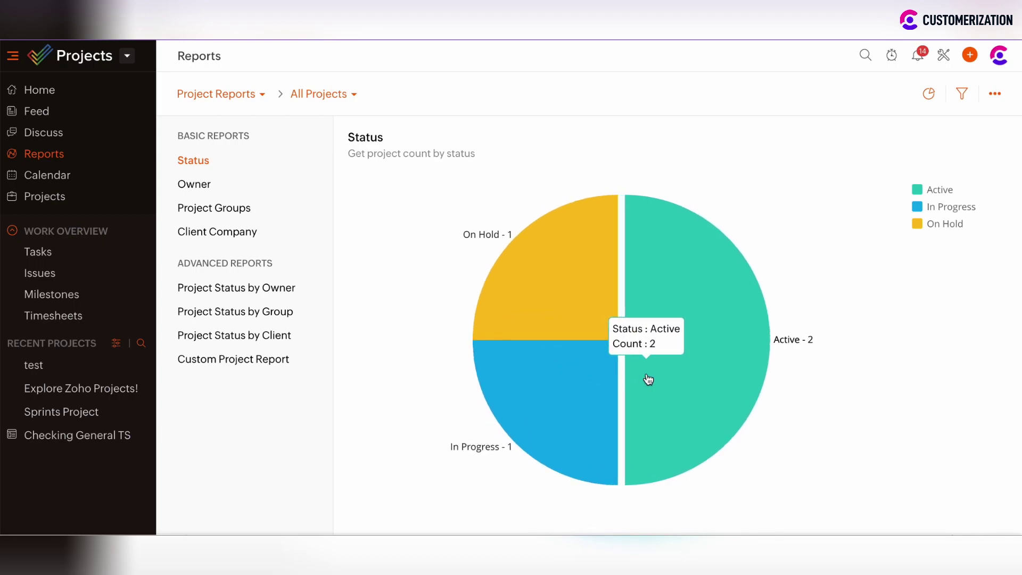
mouse_move(519, 270)
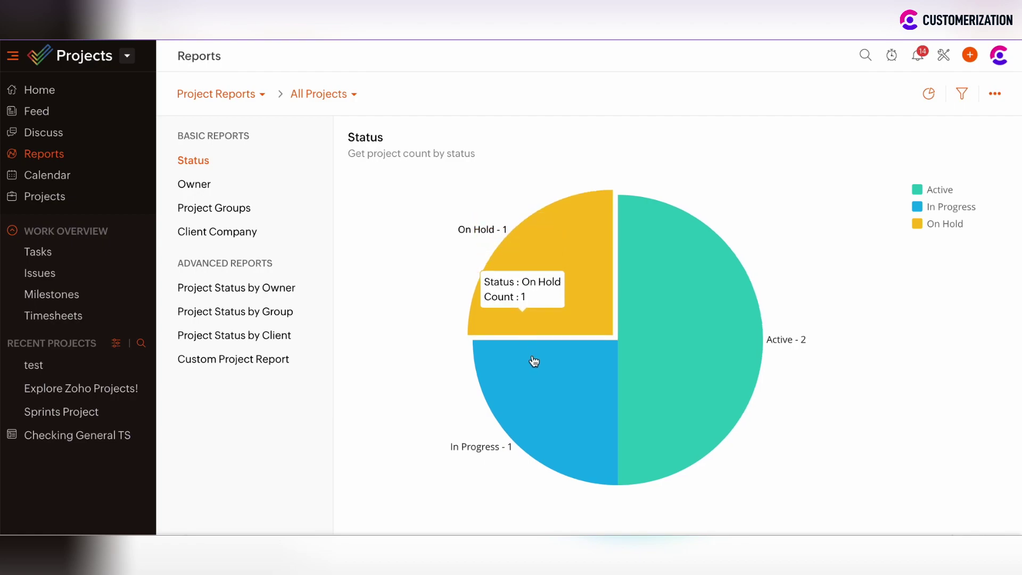
mouse_move(538, 382)
mouse_move(675, 356)
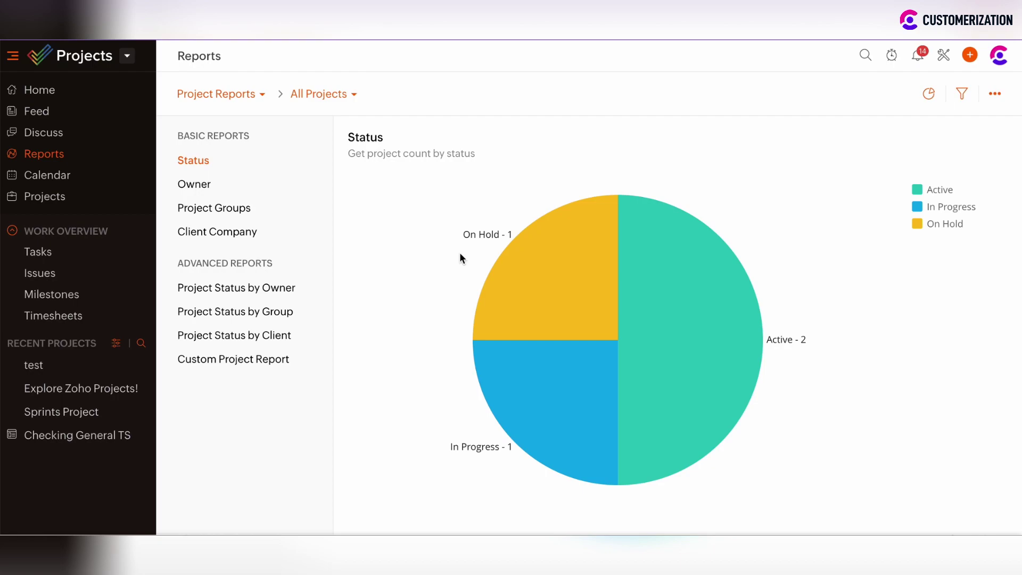
List the On Hold project, then return to the project Owner report
click(554, 280)
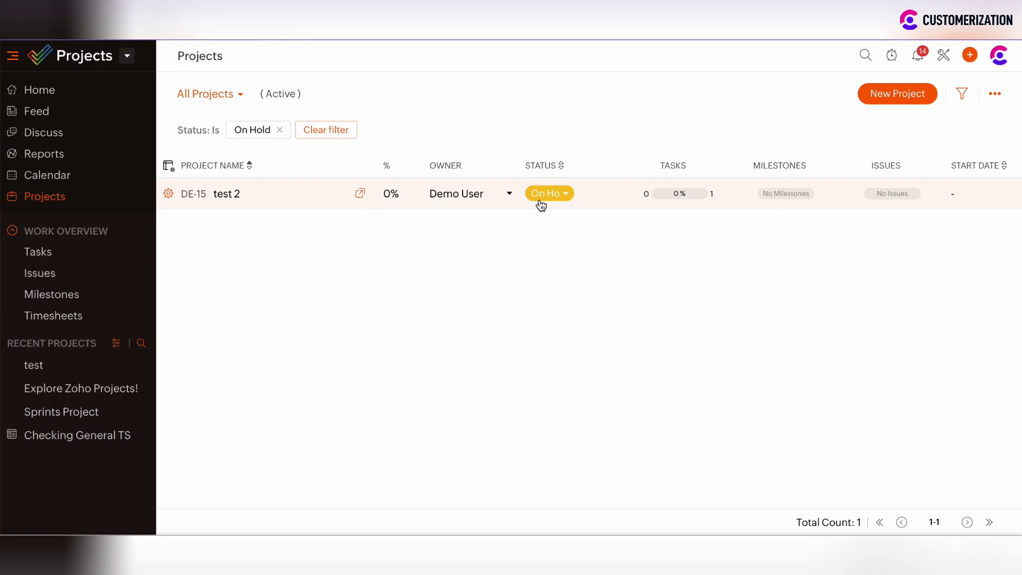
click(43, 153)
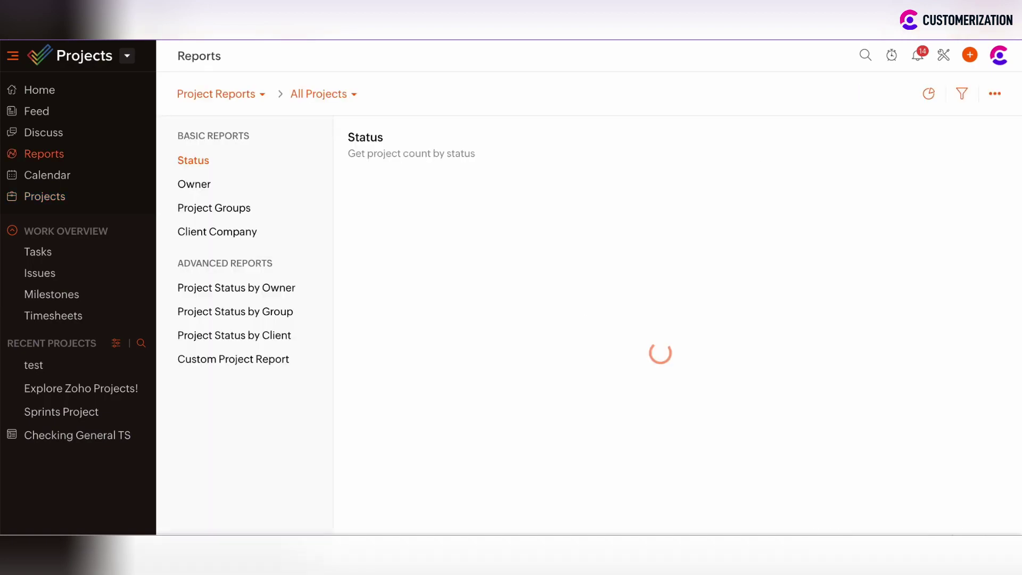
click(197, 186)
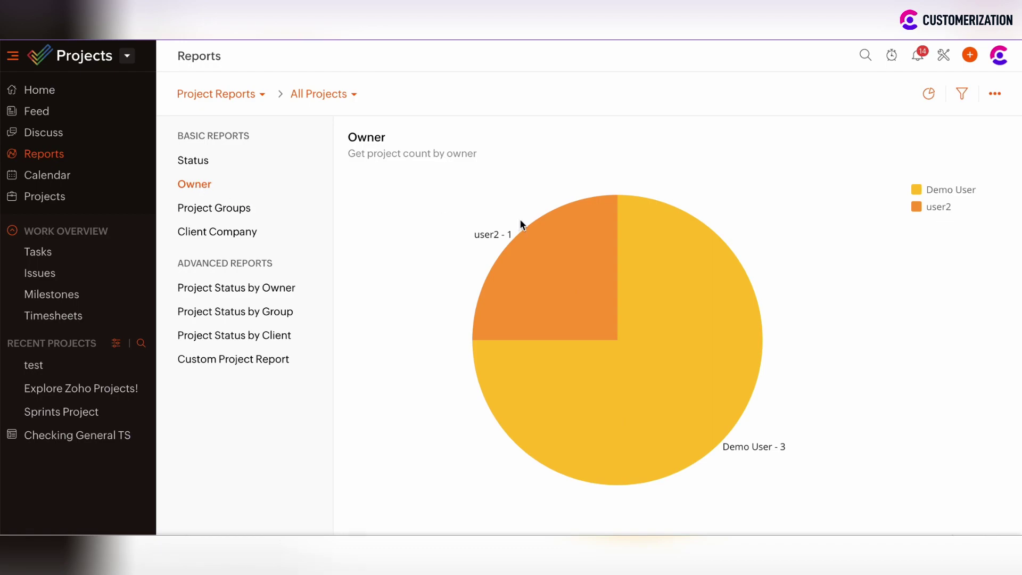
Read the Owner and Project Group pies (3 ungrouped, 1 in test group), then show Client Company
mouse_move(555, 258)
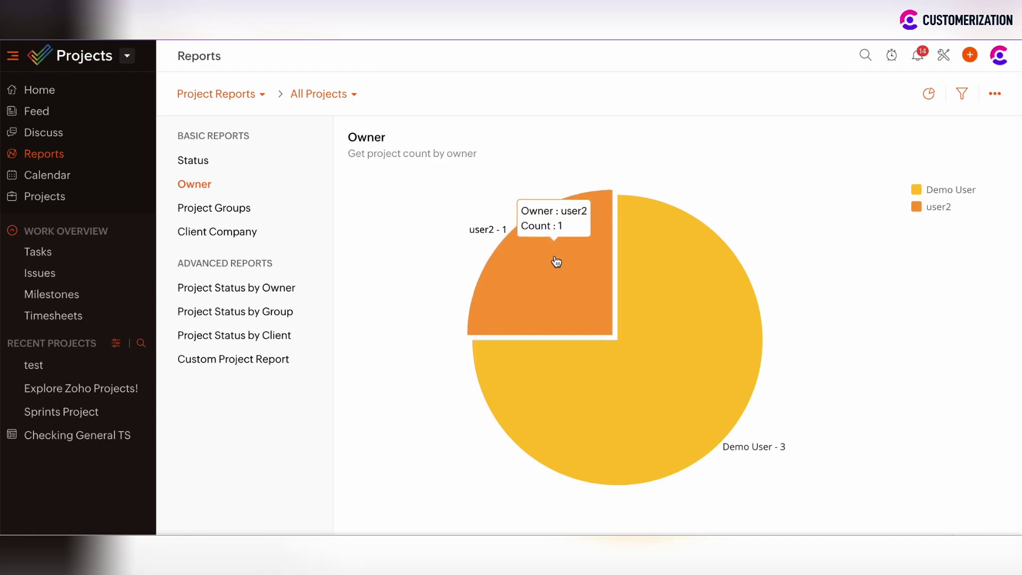
mouse_move(711, 320)
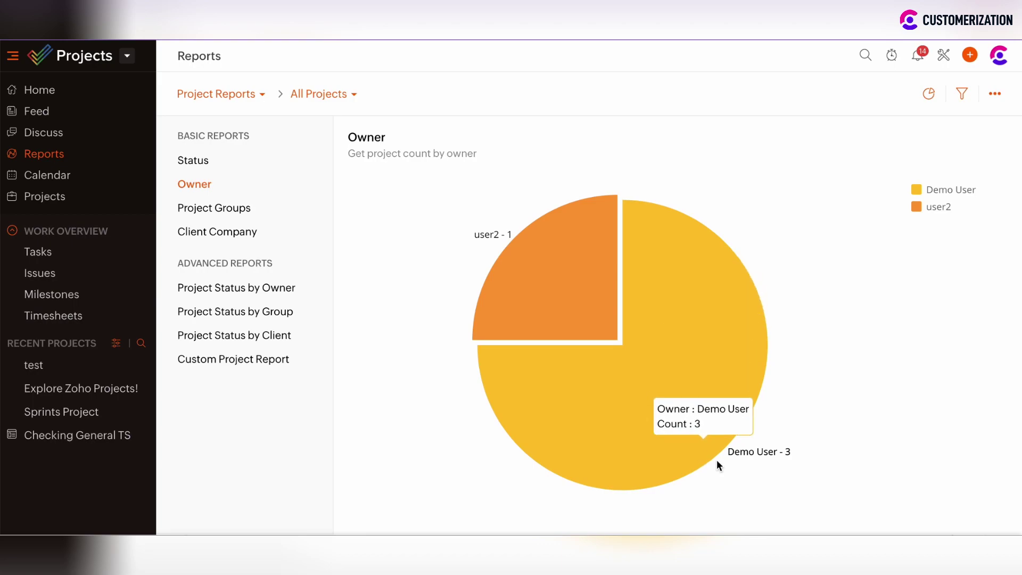
mouse_move(545, 291)
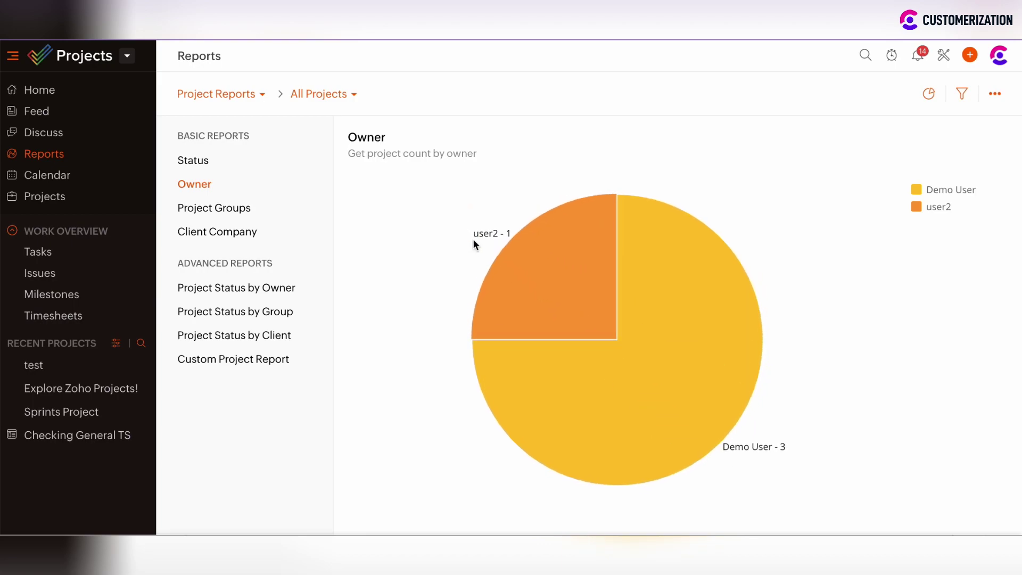
click(217, 209)
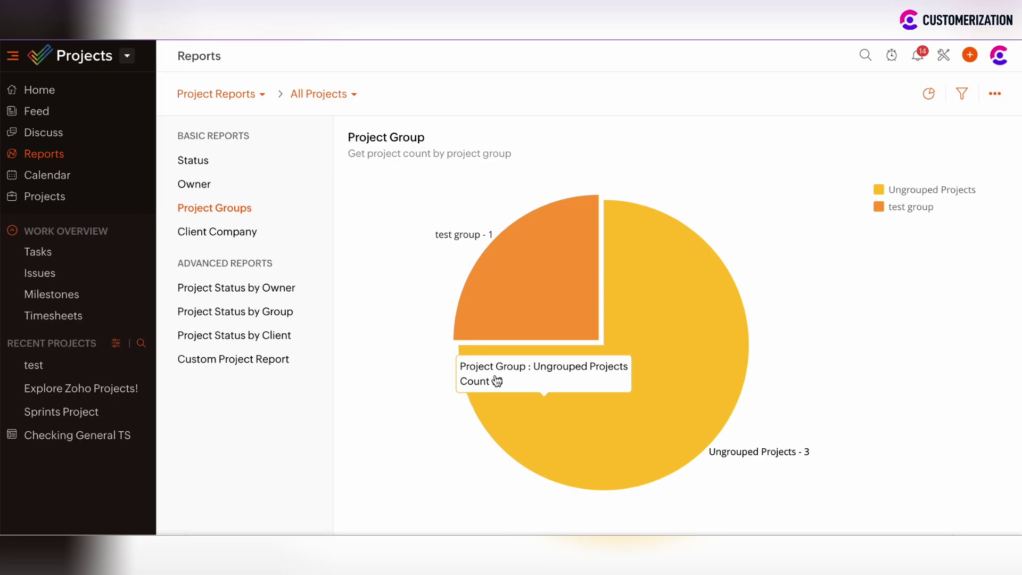
mouse_move(526, 246)
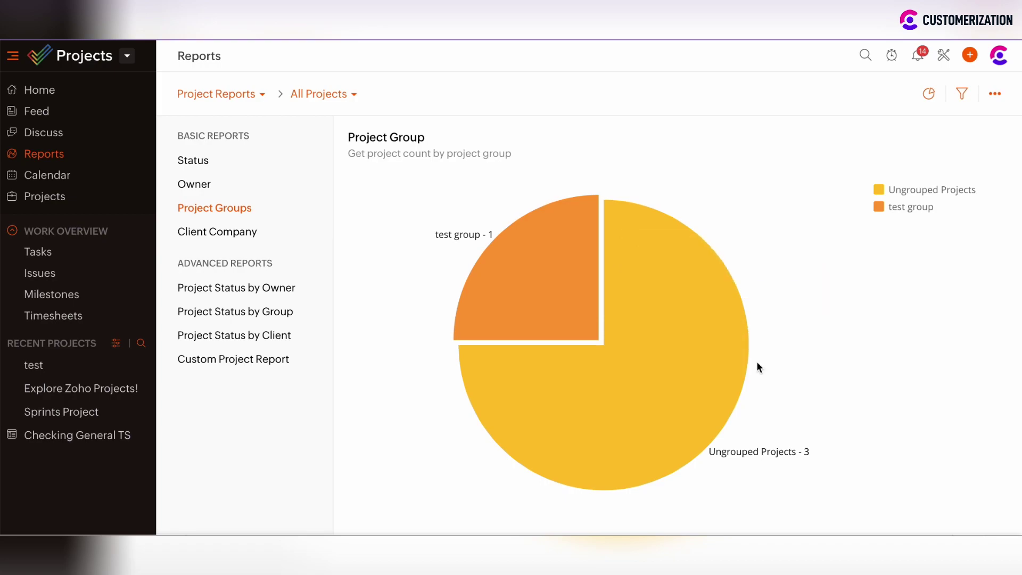
mouse_move(547, 308)
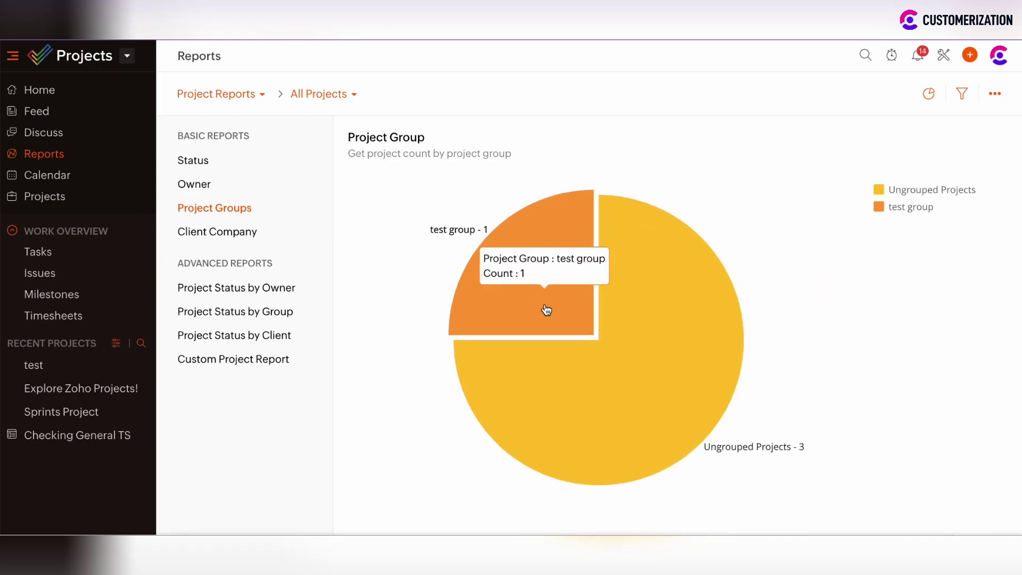
click(224, 242)
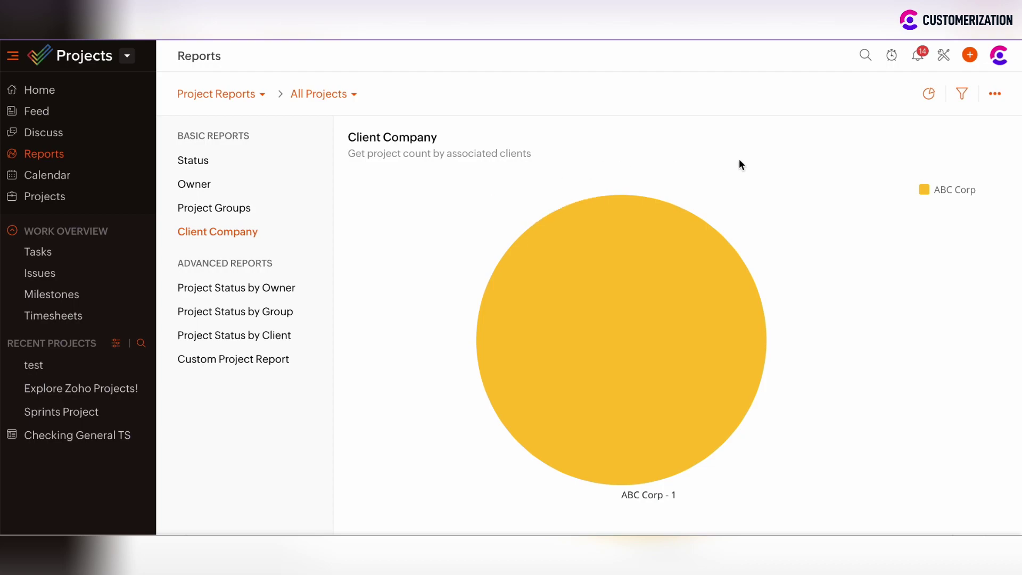
Read ABC Corp's single project on the Client Company pie, then show Project Status by Owner
mouse_move(529, 319)
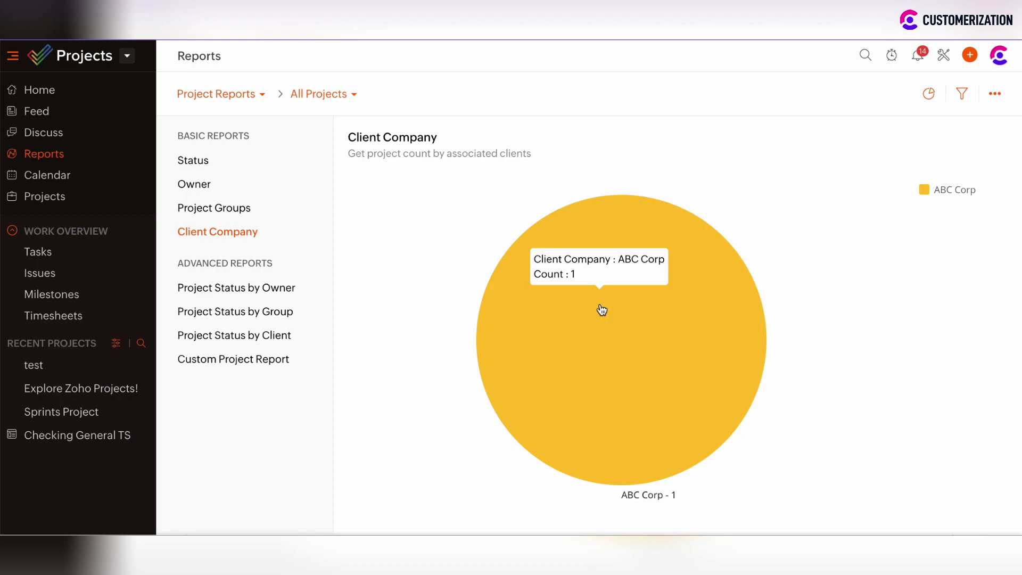
click(208, 290)
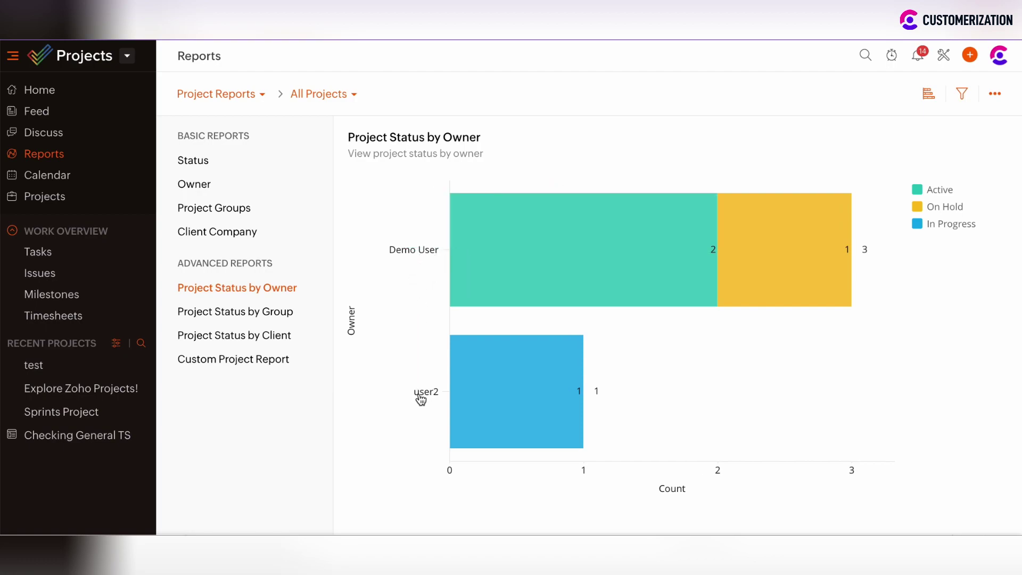
Read the Project Status by Owner bars, then show Project Status by Group
mouse_move(510, 374)
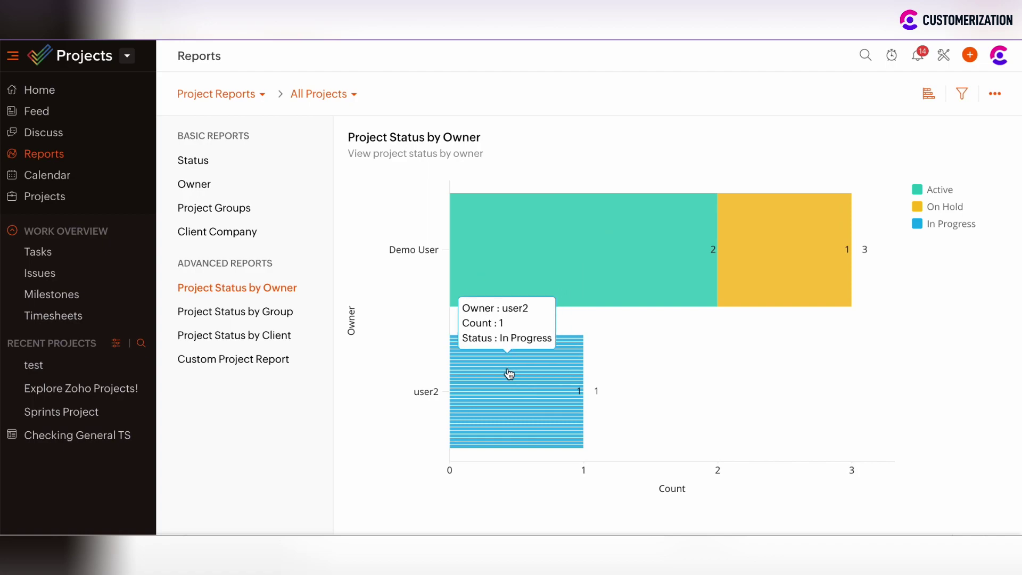
mouse_move(595, 267)
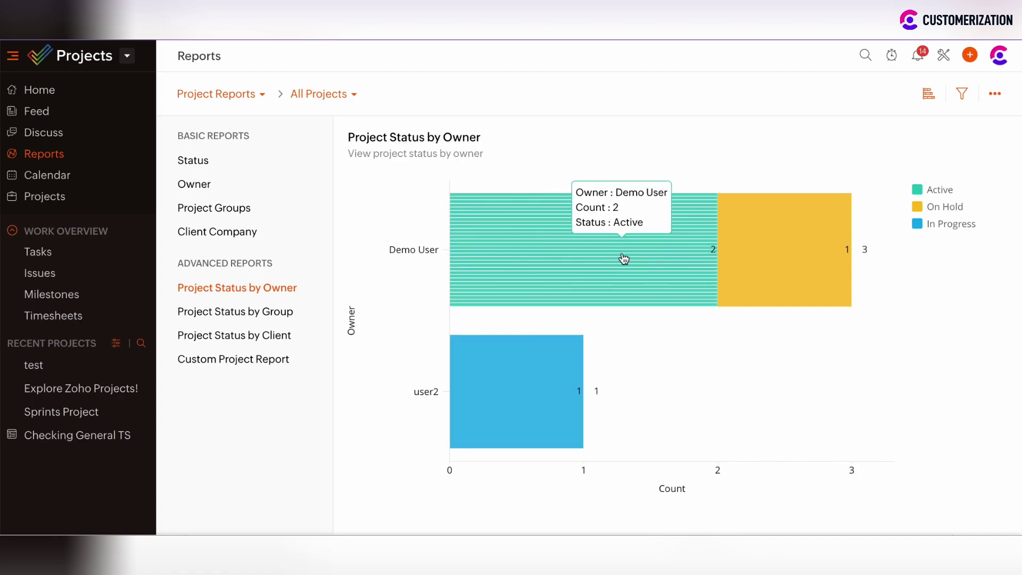
mouse_move(744, 254)
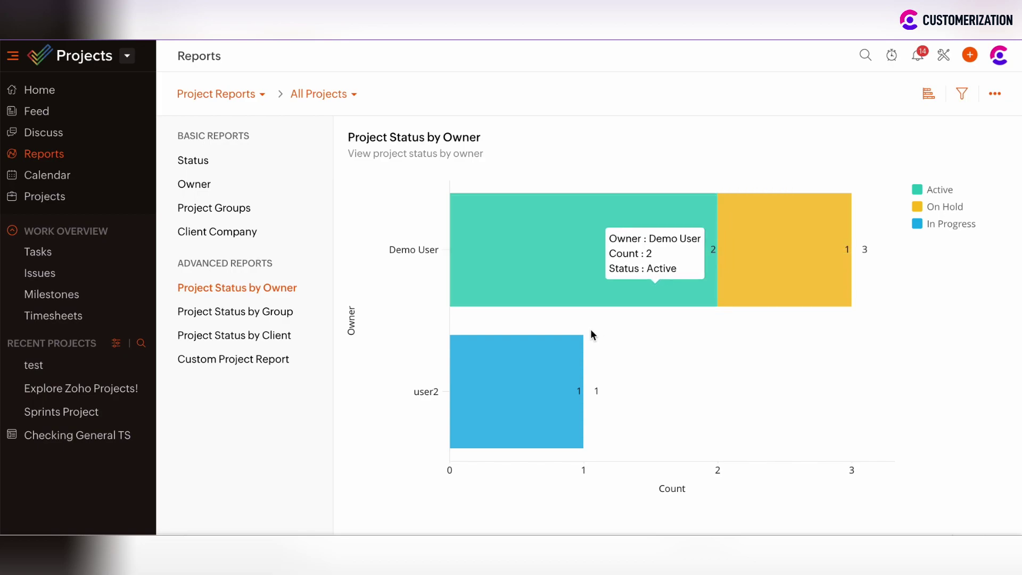
click(258, 313)
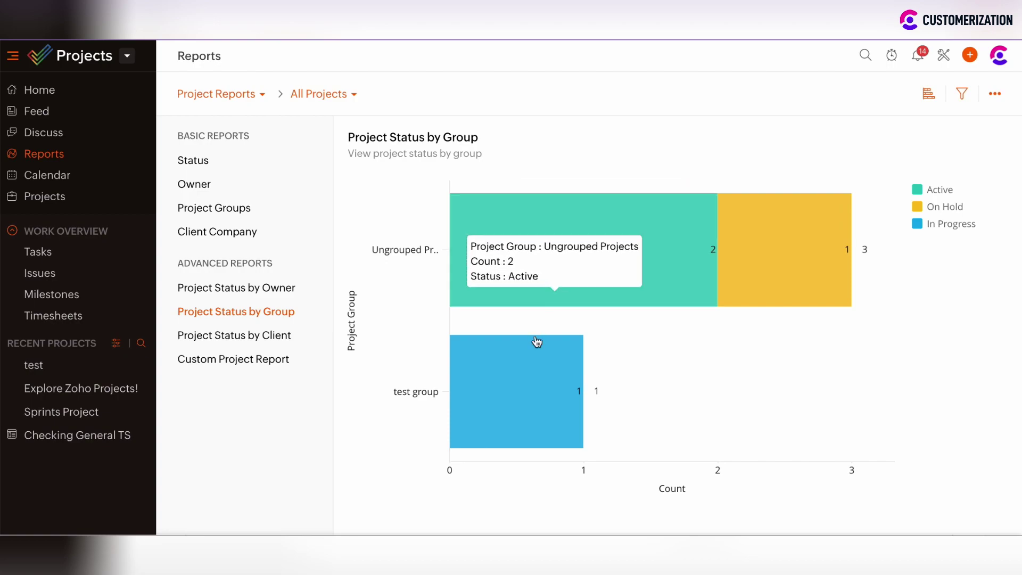
Show Project Status by Client with one active ABC Corp project, then the Custom Project Report
mouse_move(526, 353)
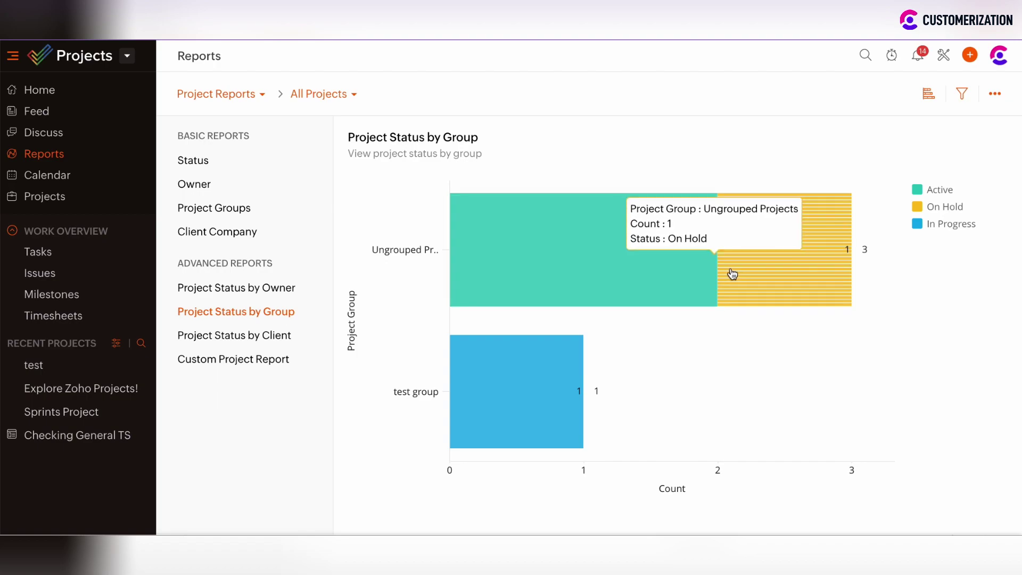
mouse_move(703, 276)
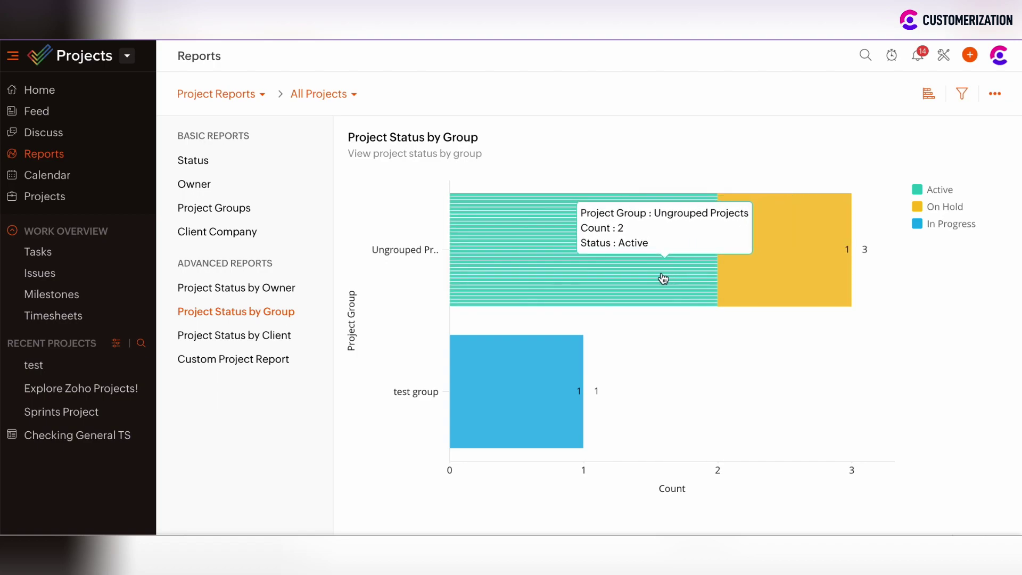
click(213, 341)
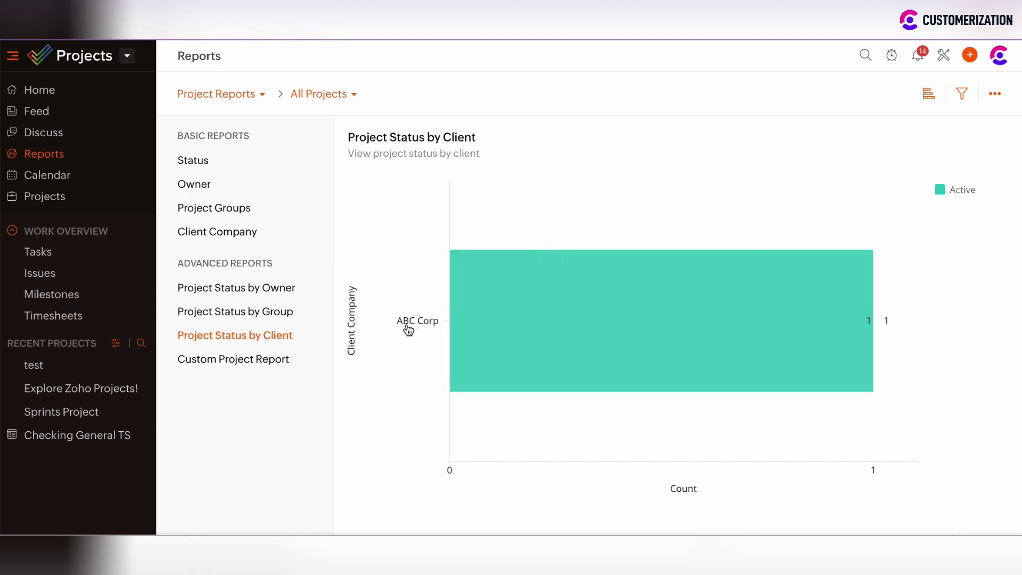
click(251, 364)
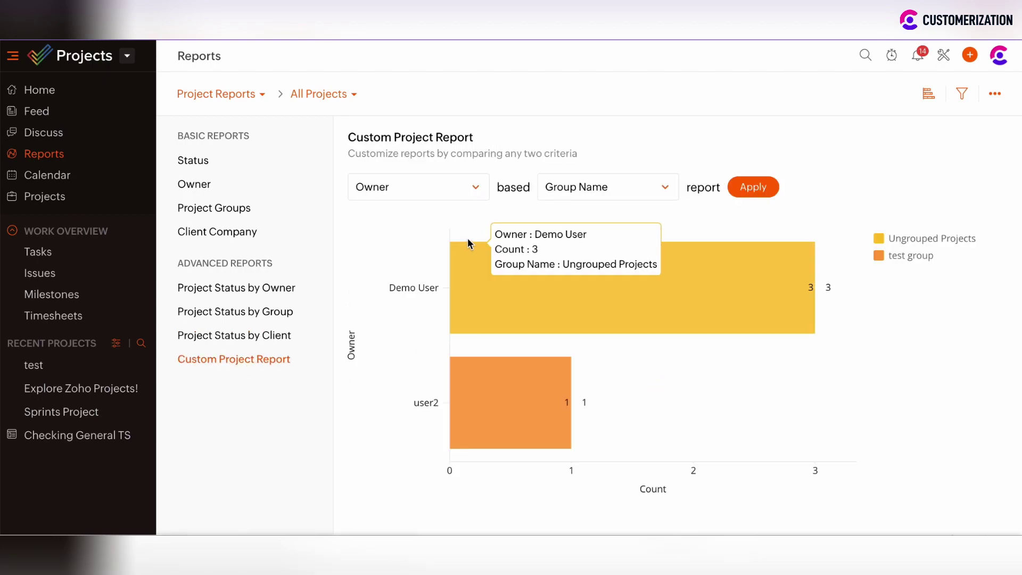
Review the Owner and Group Name criteria lists of the Custom Project Report
mouse_move(554, 252)
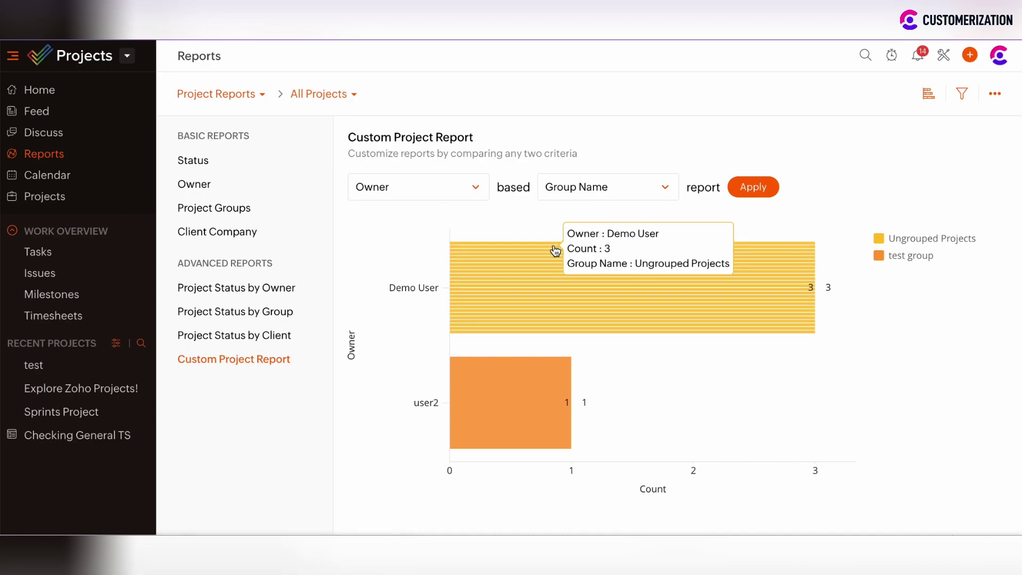
click(417, 192)
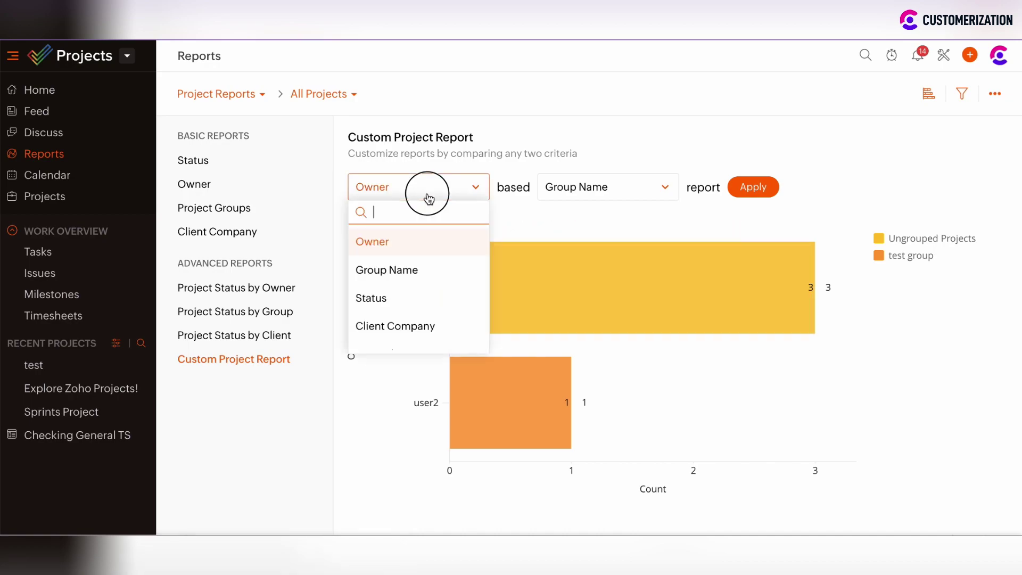
scroll(418, 290, down, 2)
scroll(418, 290, up, 2)
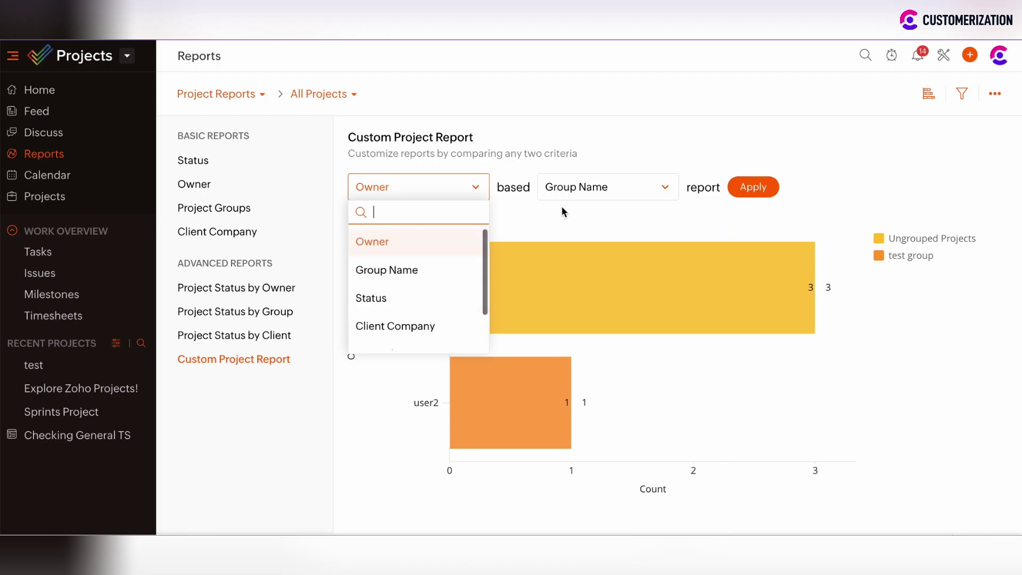
click(559, 207)
click(601, 192)
scroll(589, 303, down, 2)
scroll(588, 303, up, 2)
click(456, 225)
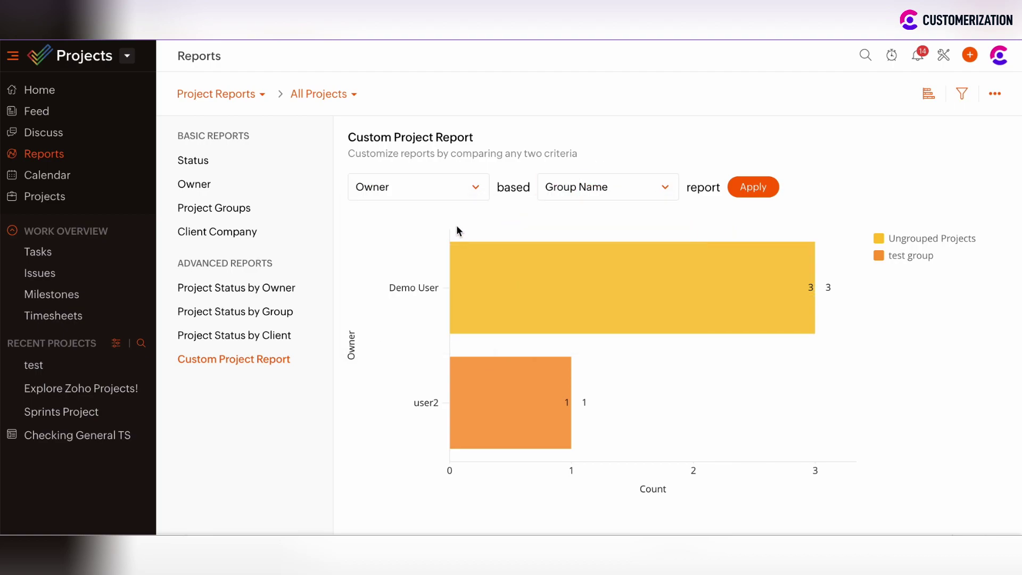
click(231, 96)
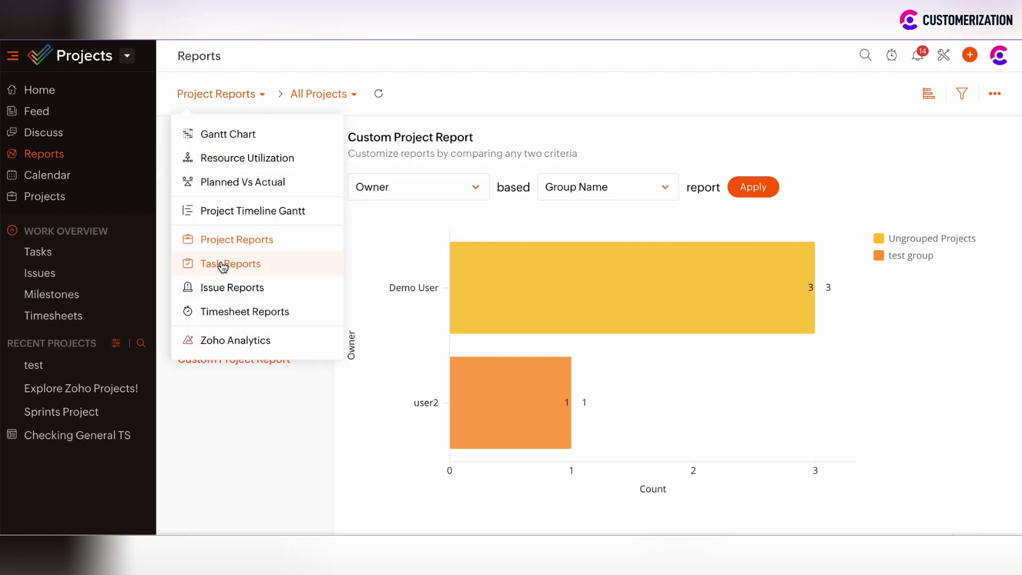
Switch to Task Reports and read the Status pie: Open 24, In Progress 3, Delayed 1, In Review 1
click(237, 265)
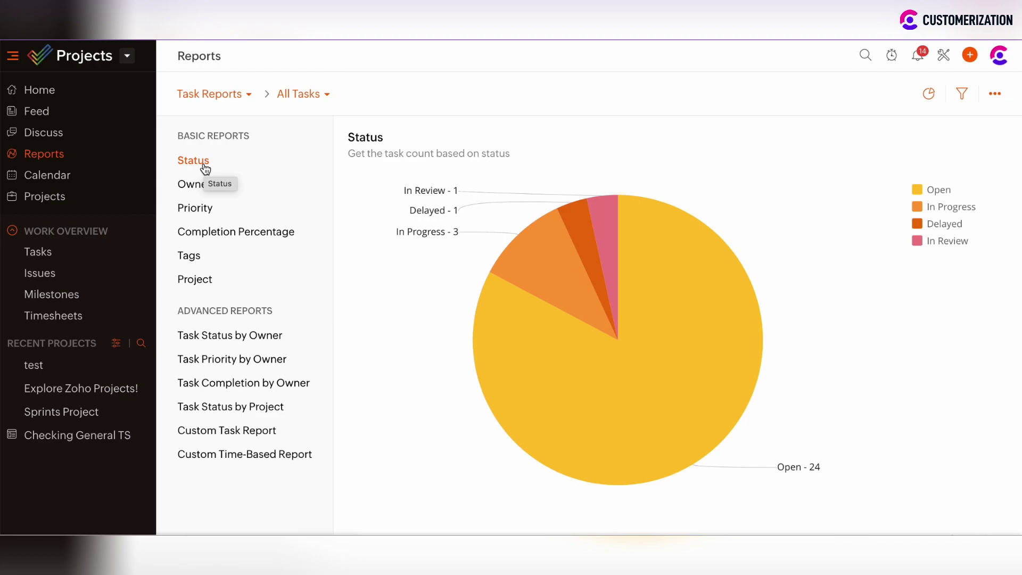
mouse_move(481, 333)
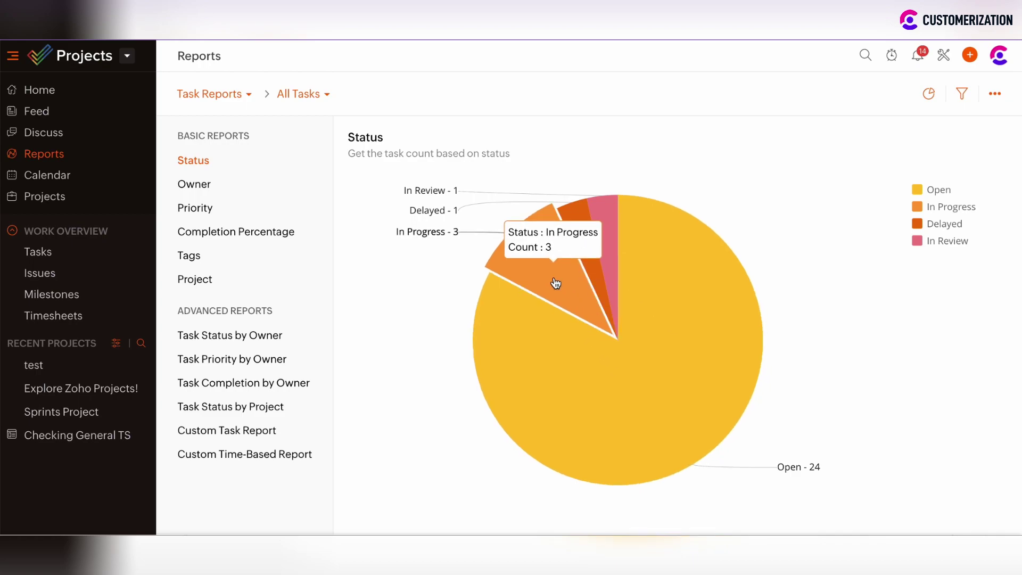
mouse_move(602, 226)
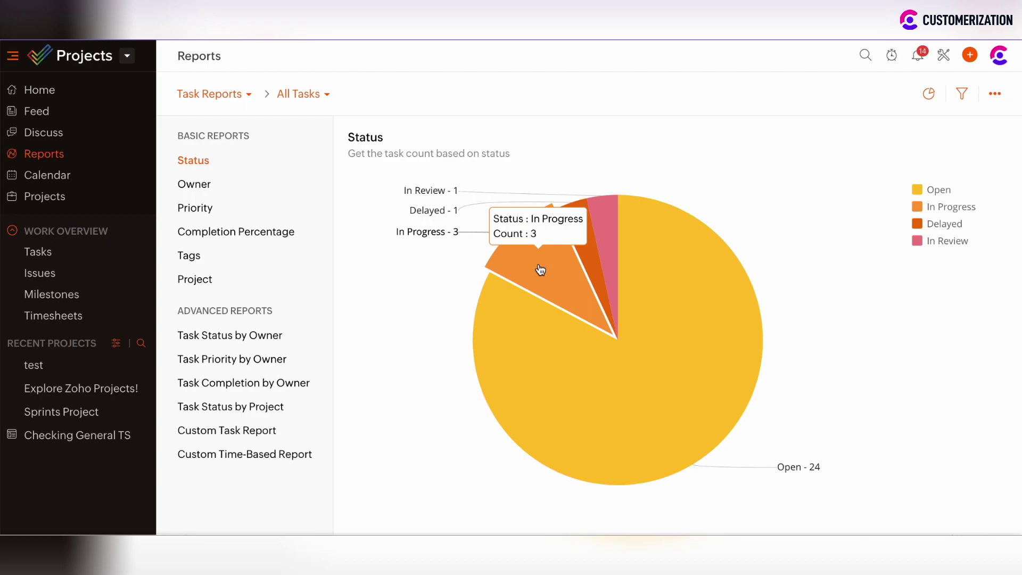
Show the task Owner report and read the task counts per owner
click(193, 186)
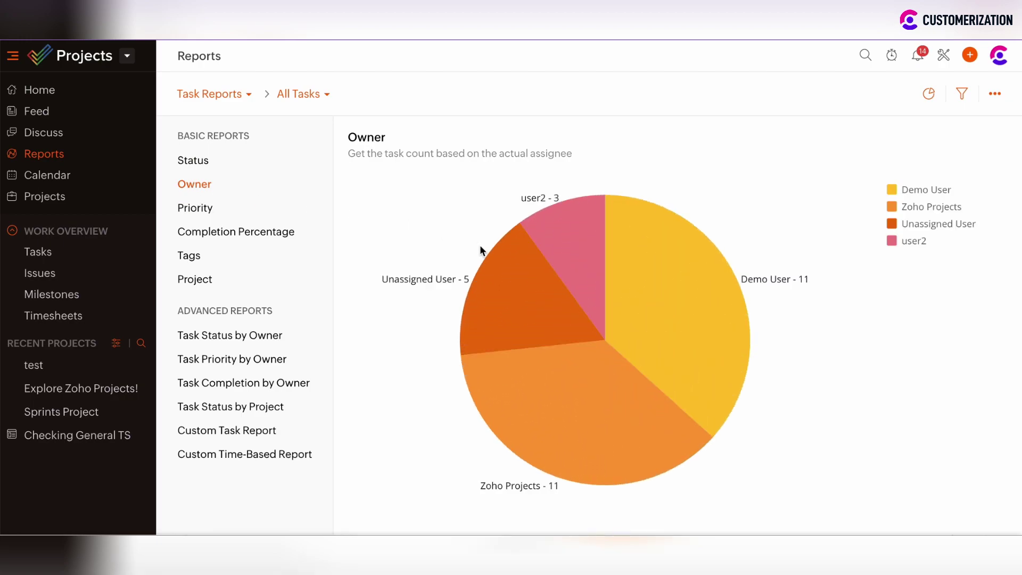
mouse_move(477, 288)
mouse_move(573, 239)
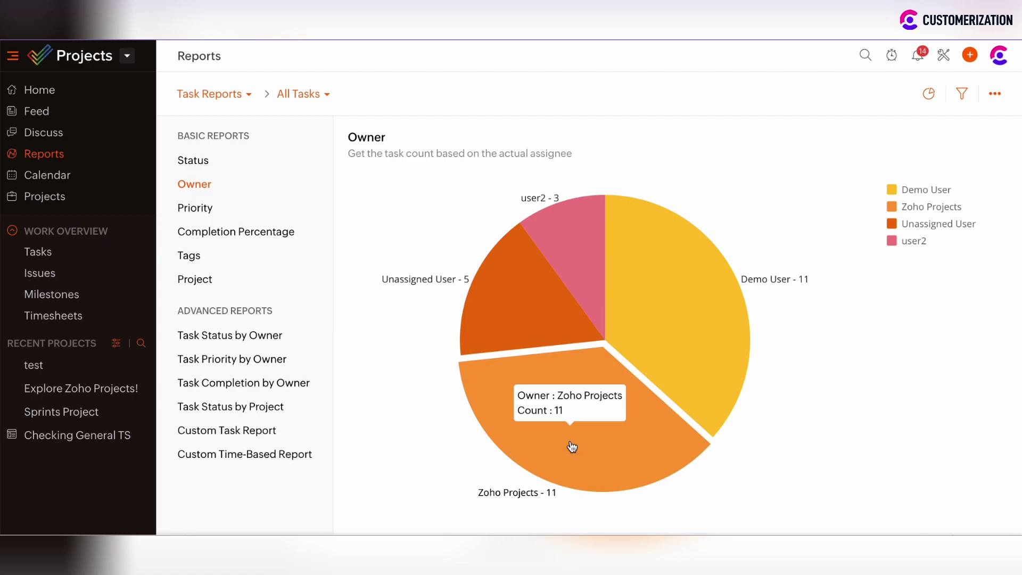
Show the task Priority pie: 15 no priority, 6 high, 5 low, 3 medium
click(199, 213)
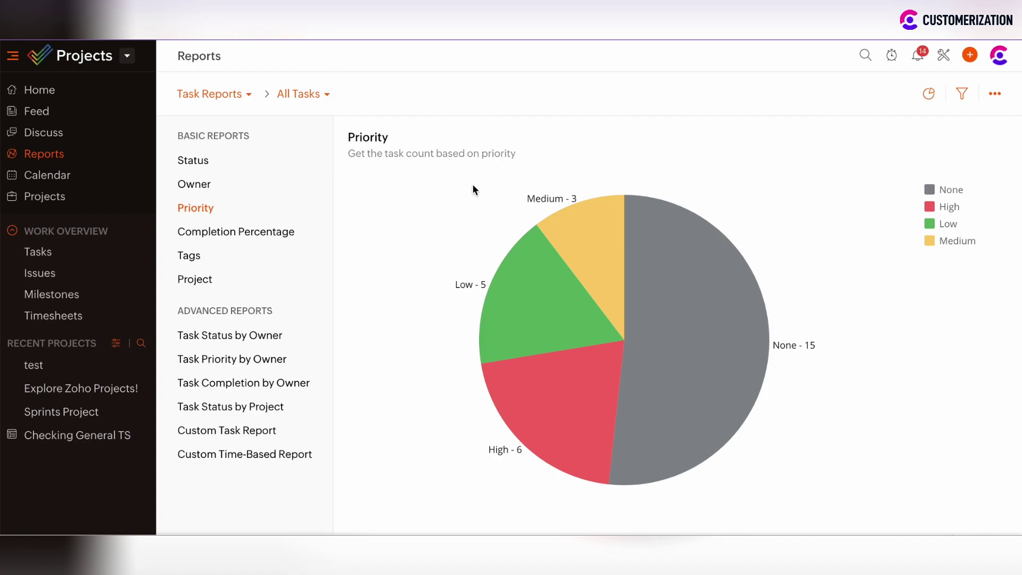
mouse_move(734, 263)
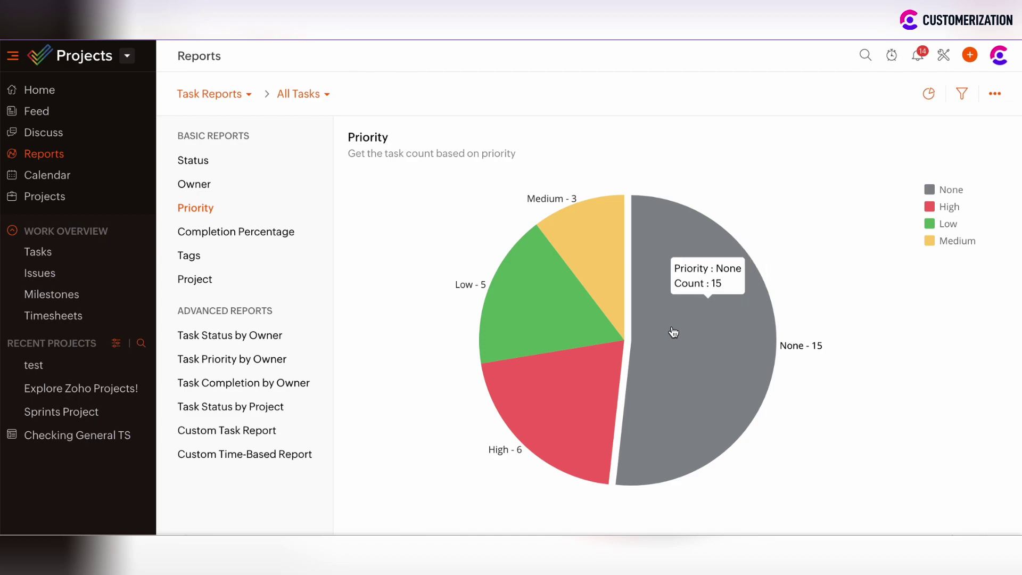
mouse_move(577, 373)
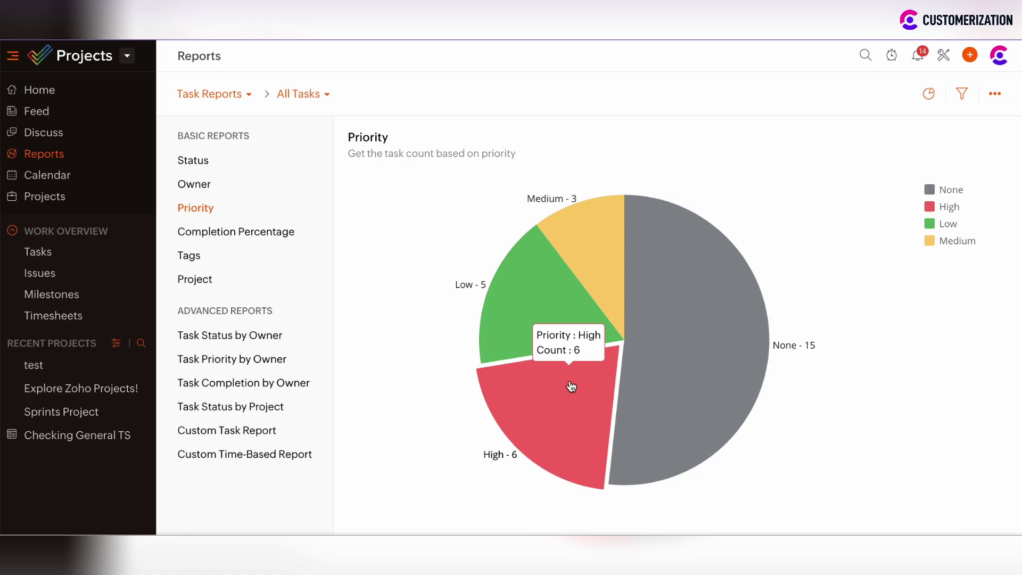
mouse_move(546, 318)
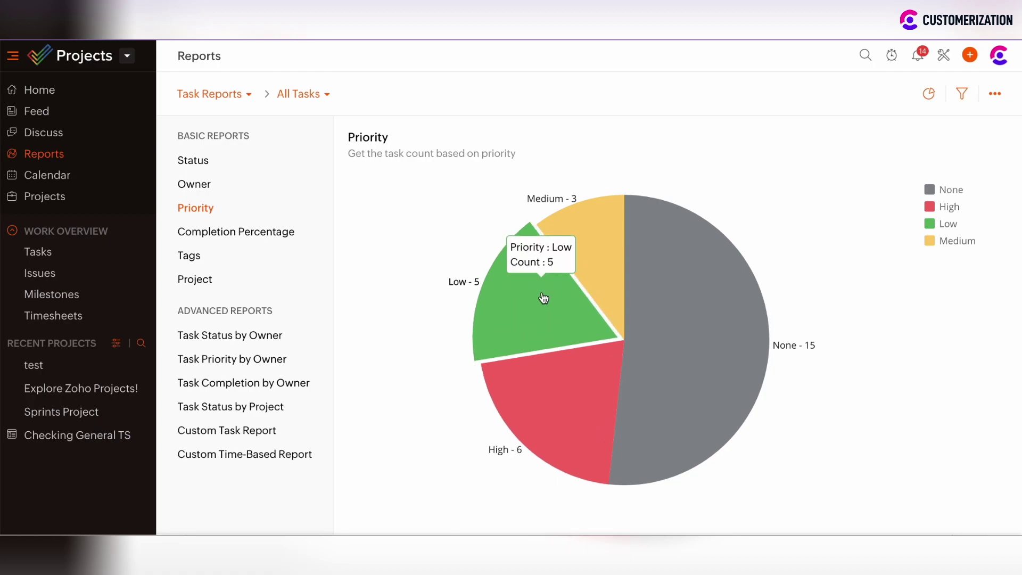
mouse_move(600, 237)
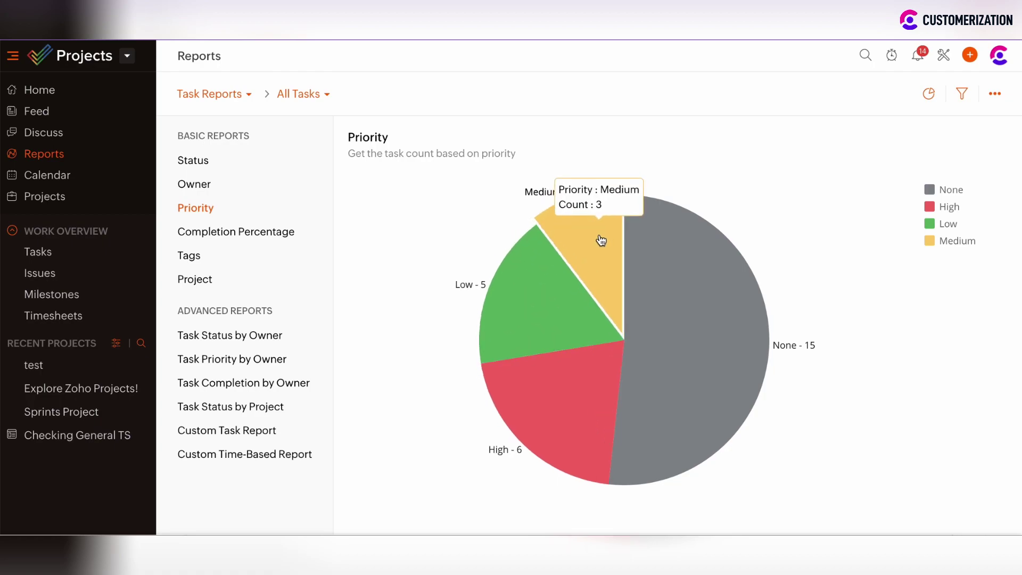
click(238, 235)
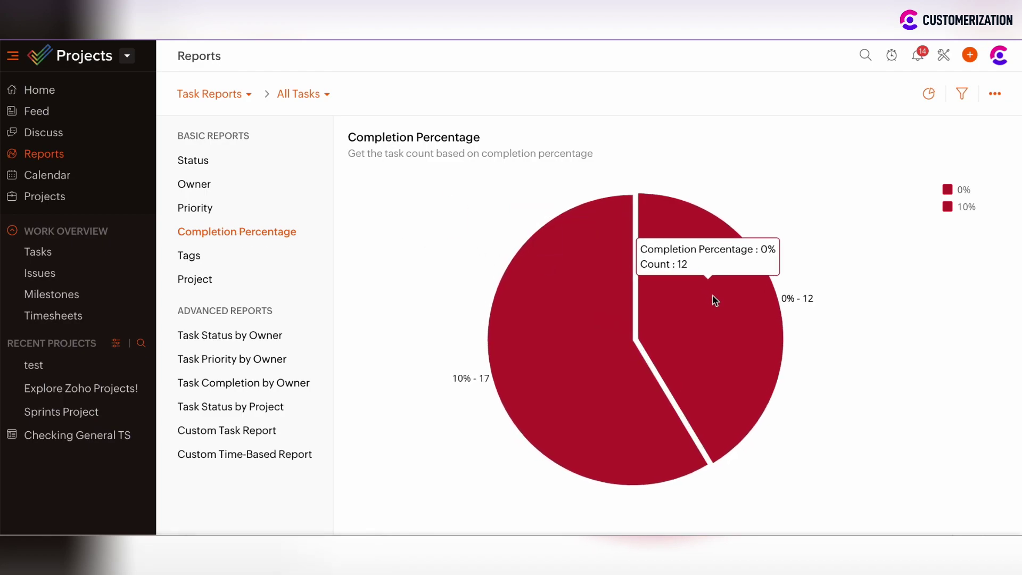
Read the Completion Percentage slices: 12 tasks at 0% and 17 at 10%
mouse_move(593, 399)
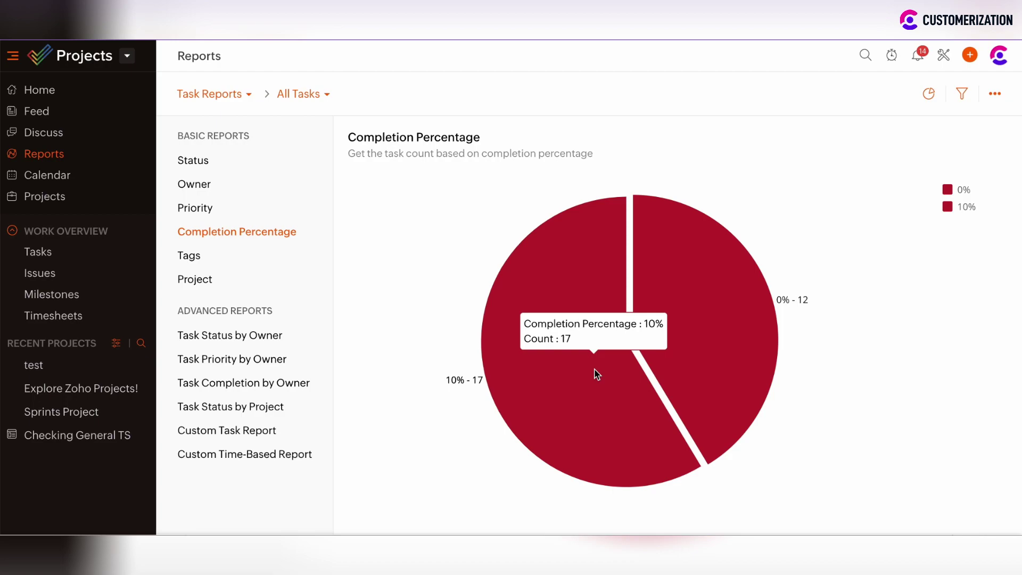
mouse_move(718, 327)
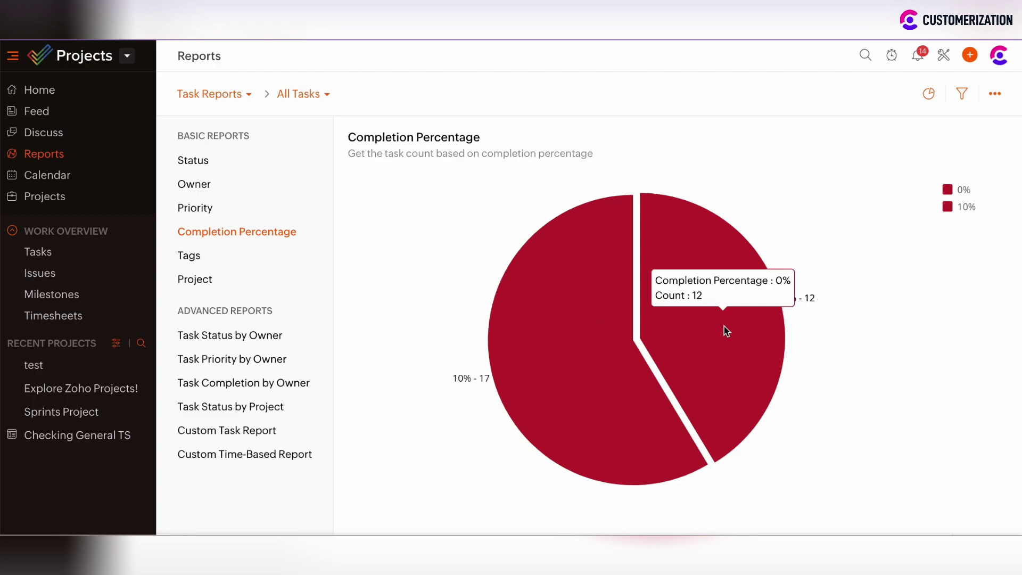
mouse_move(548, 382)
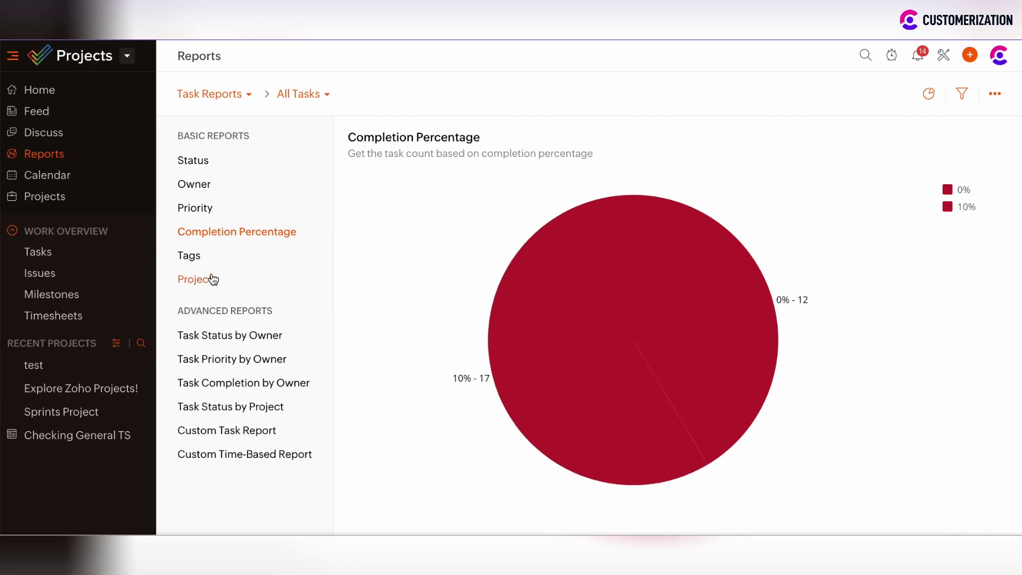
click(197, 265)
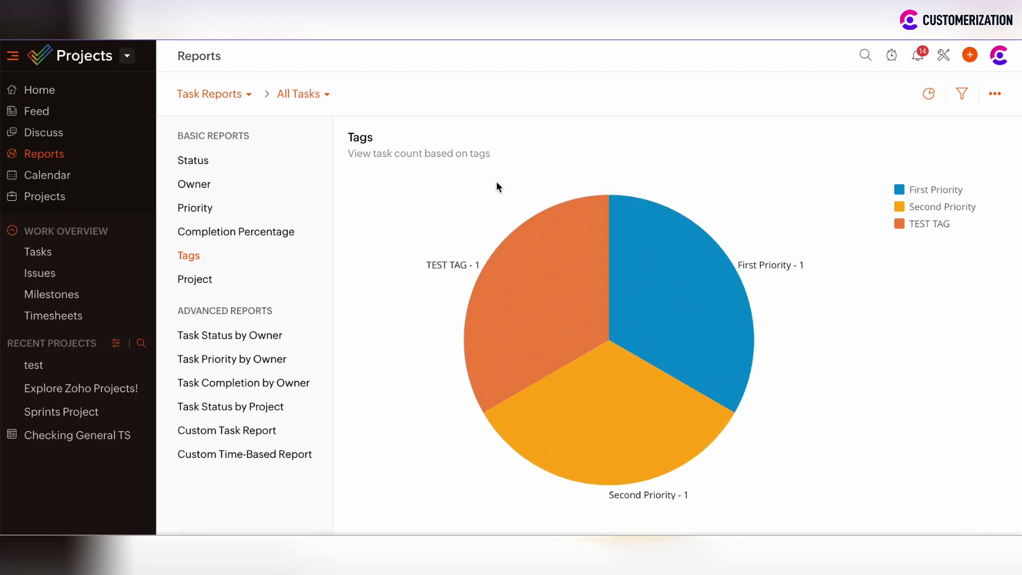
Read the three Tags slices: First Priority, Second Priority and TEST TAG, one task each
mouse_move(584, 256)
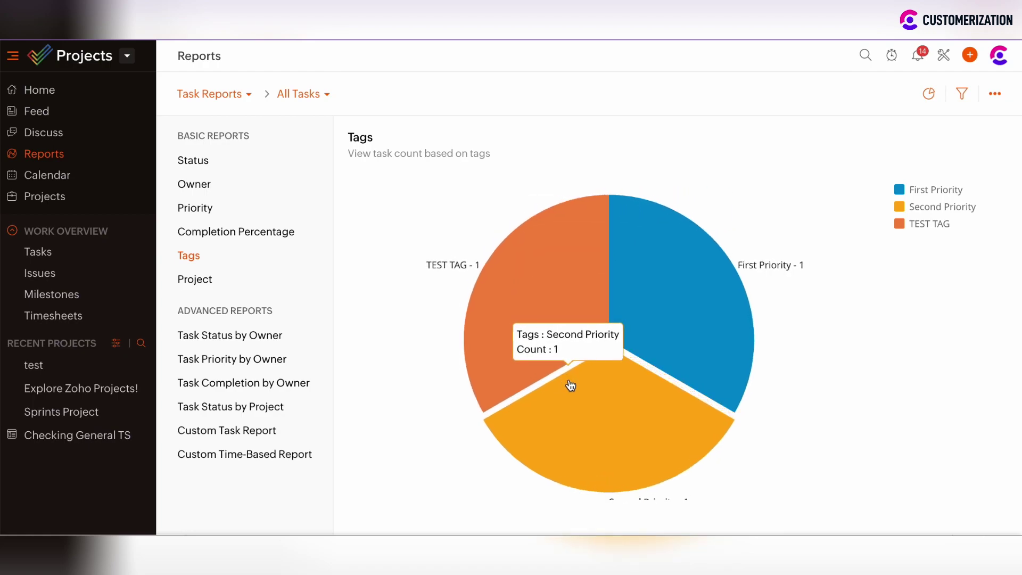
mouse_move(688, 310)
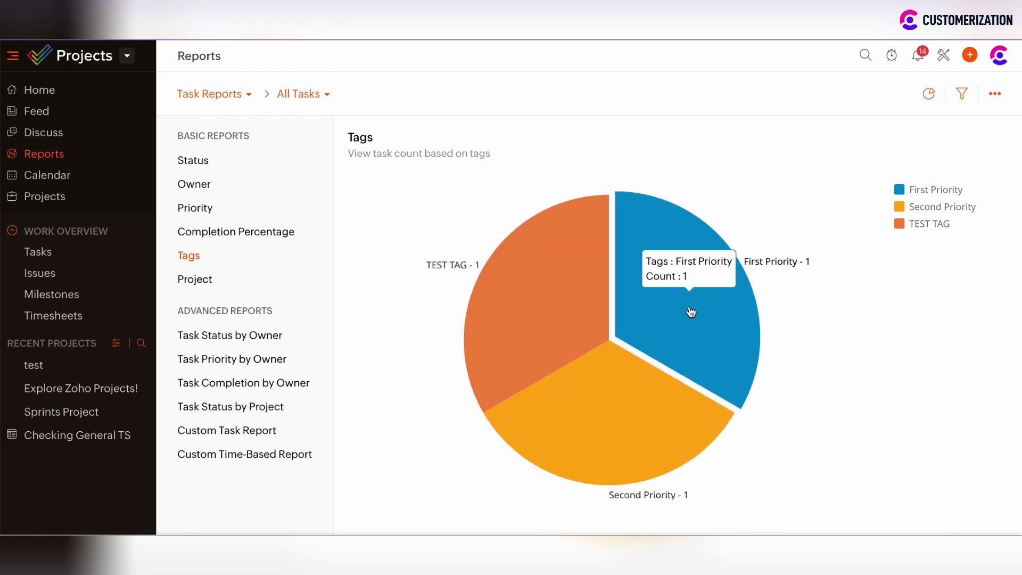
mouse_move(577, 316)
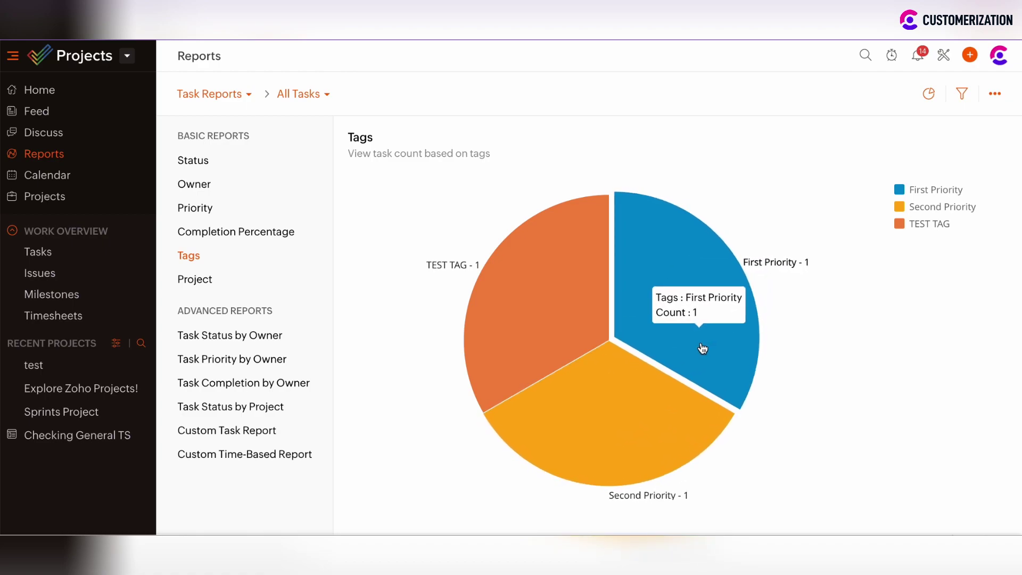
Leave the First Priority task list and chart task counts per project (Explore Zoho Projects! 20, test 5)
click(702, 348)
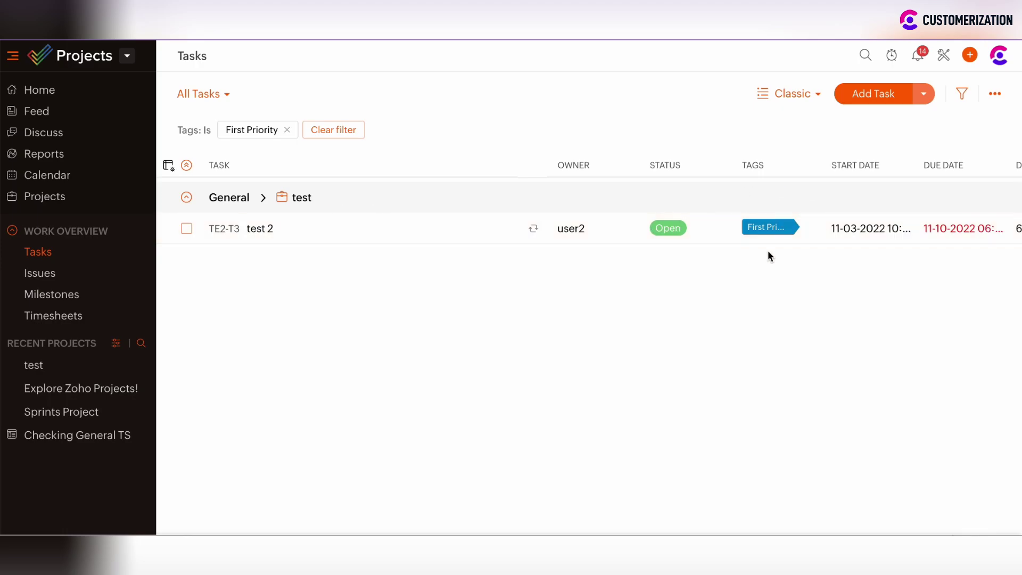
click(44, 153)
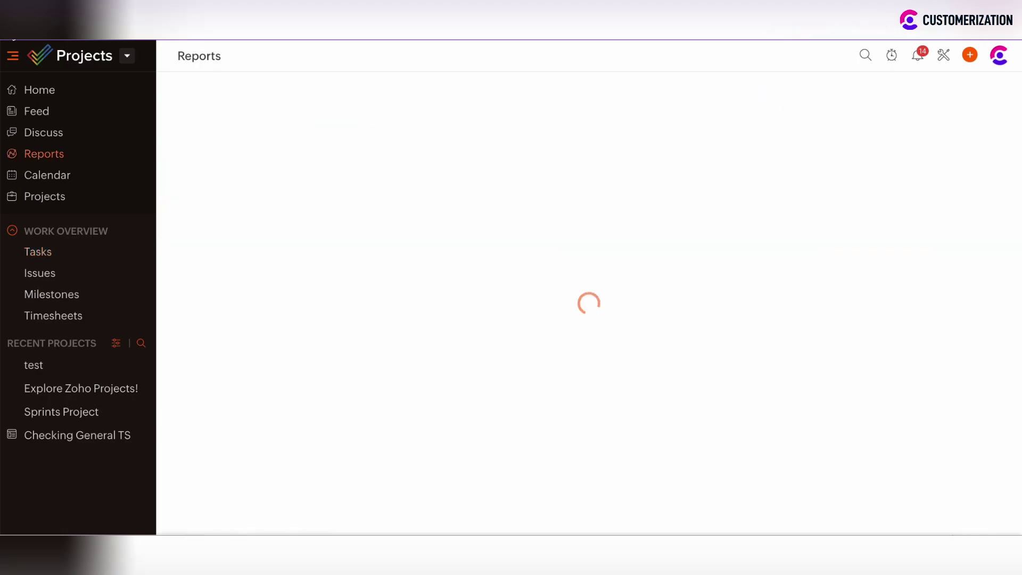
click(203, 282)
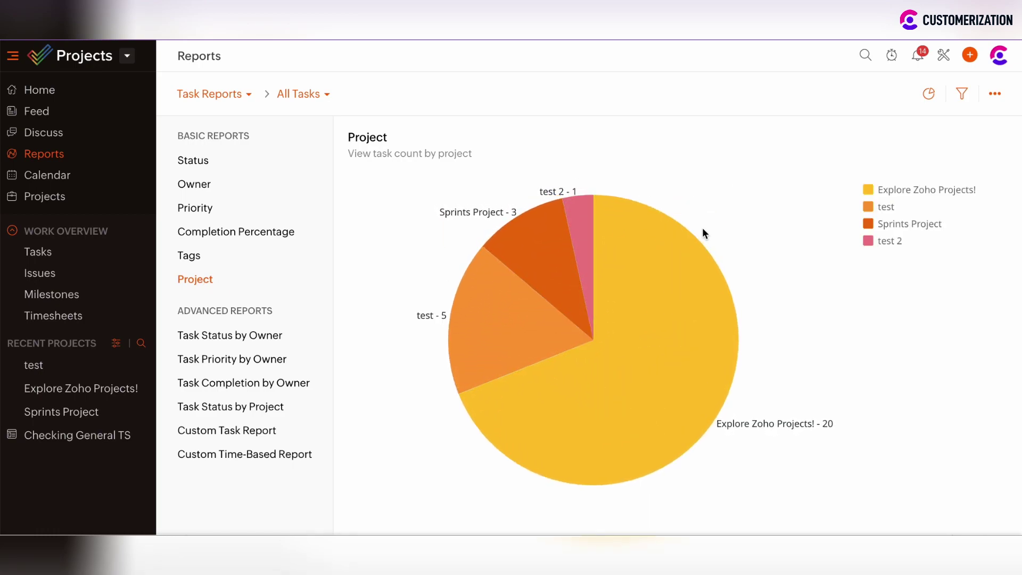
Read each project's task count from the pie slices, then switch to Task Status by Owner
mouse_move(675, 398)
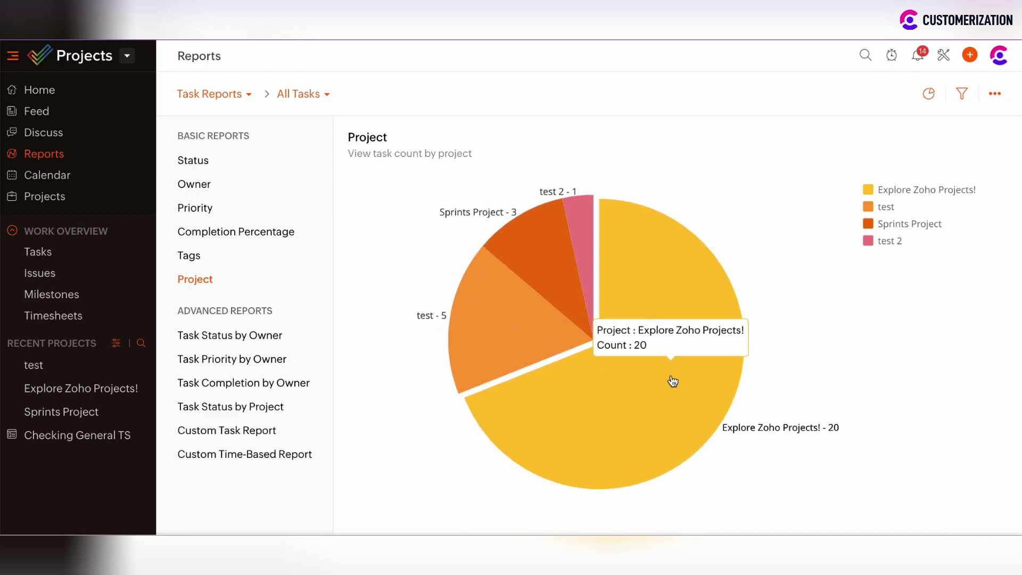
mouse_move(516, 356)
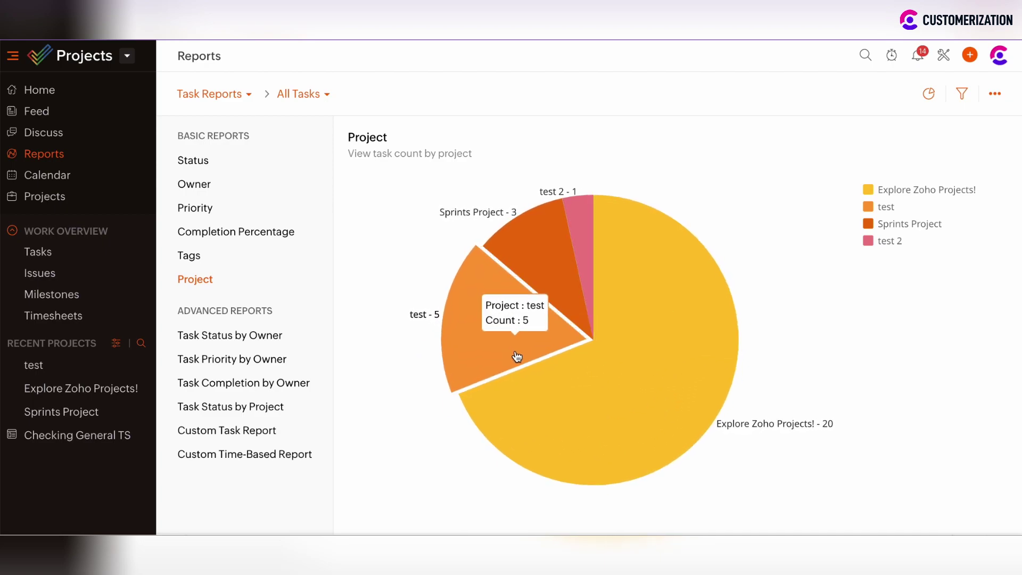
mouse_move(669, 416)
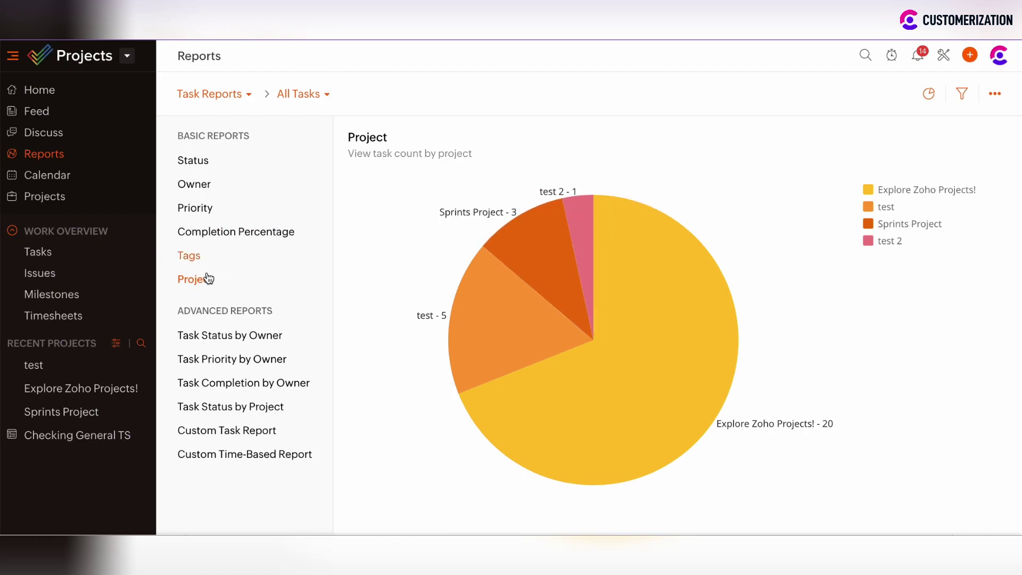
click(213, 336)
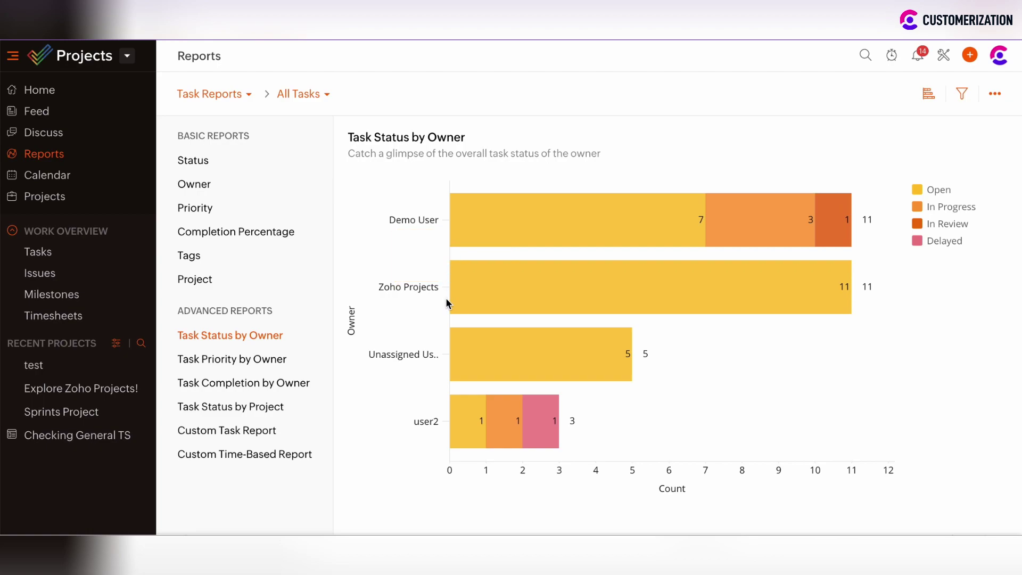
Switch to the Task Priority by Owner chart of None, Low, Medium and High counts
mouse_move(492, 205)
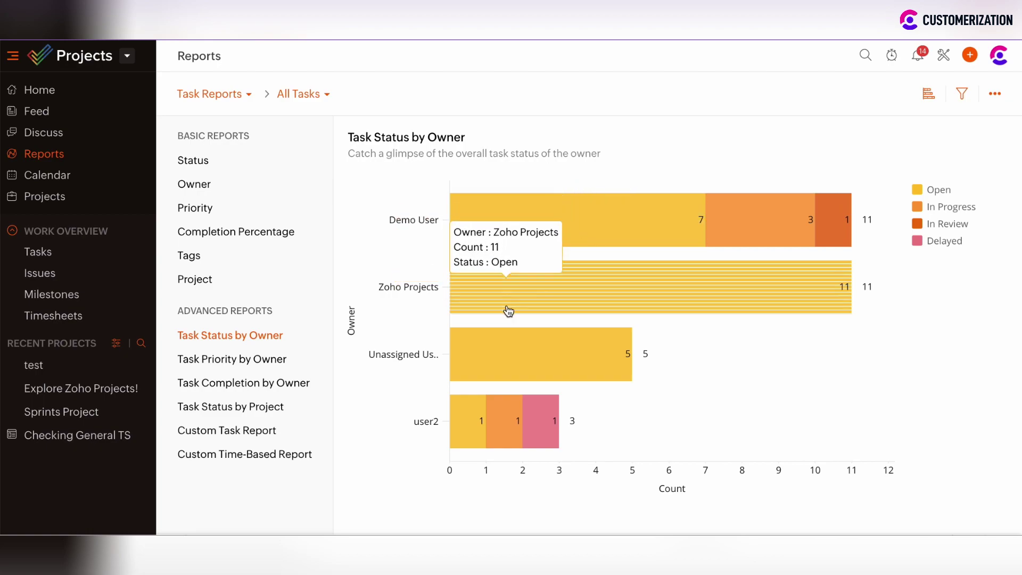
click(283, 362)
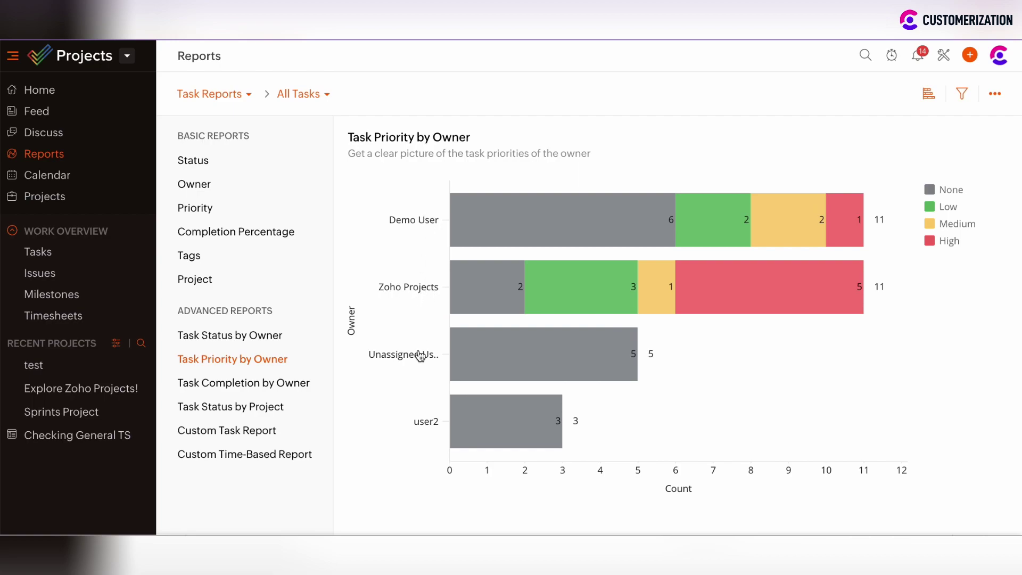
Show Task Completion by Owner and read each owner's completion percentage from the bars
click(237, 392)
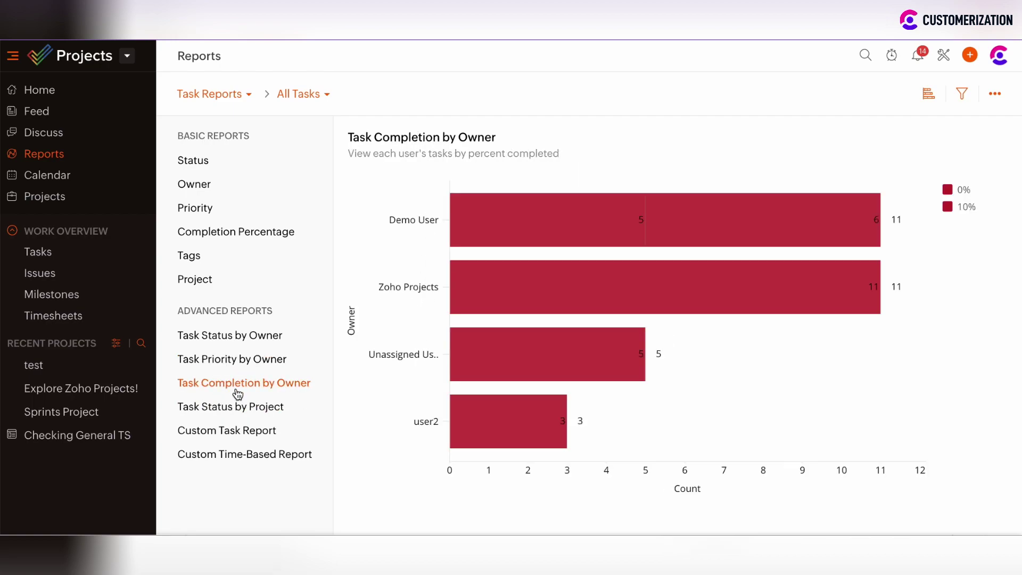
mouse_move(488, 254)
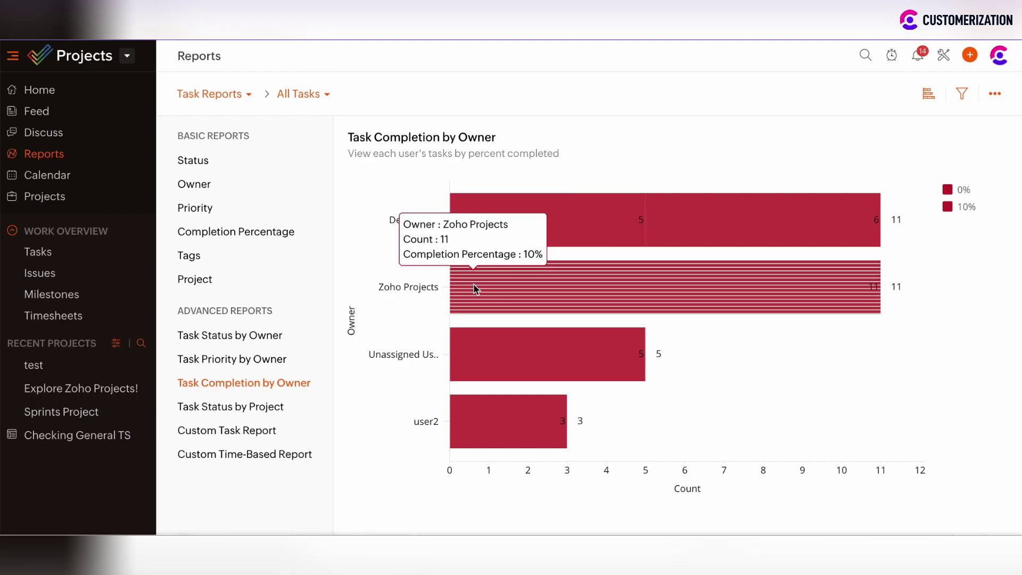
mouse_move(479, 342)
mouse_move(487, 410)
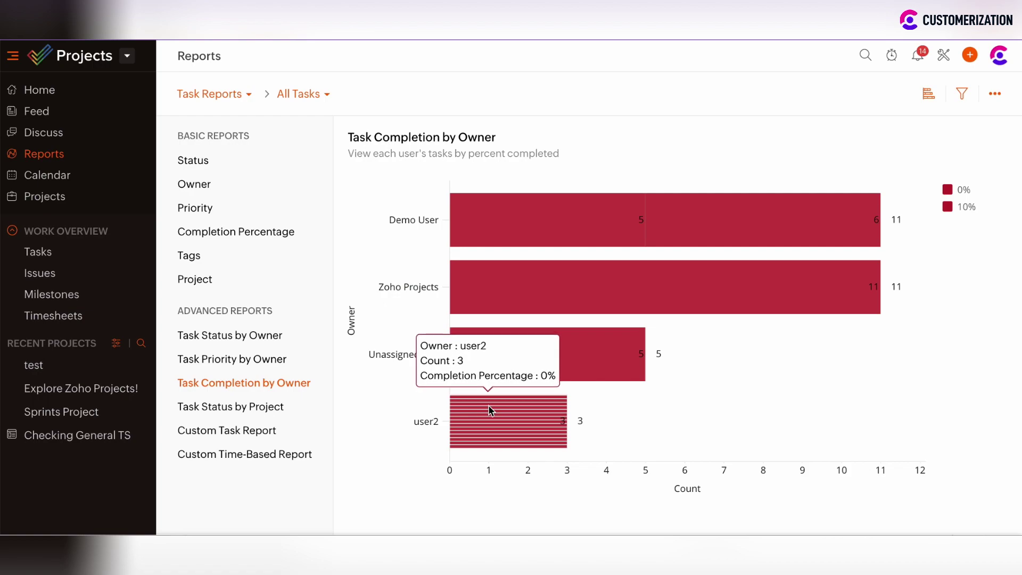
click(277, 408)
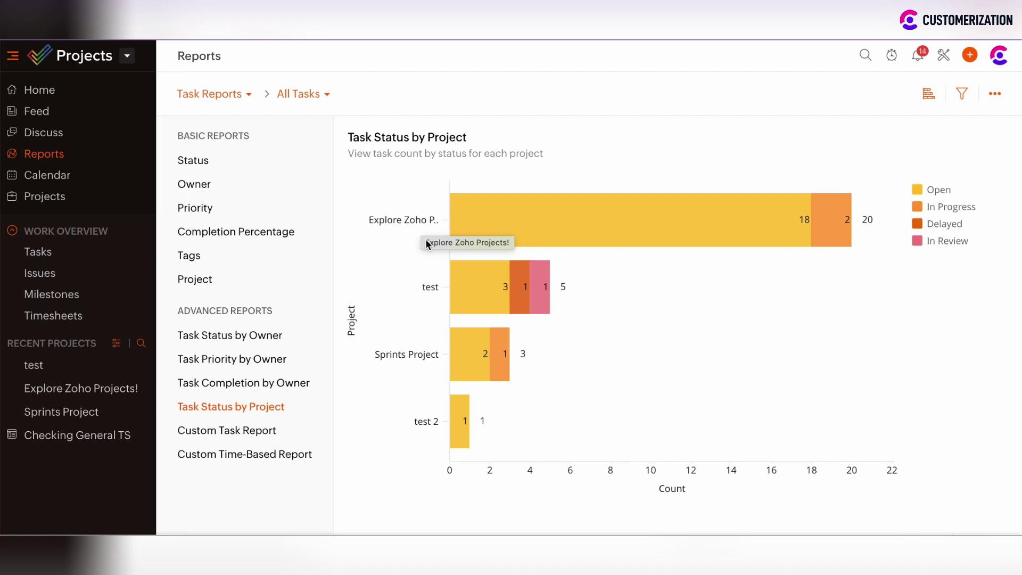
Read the Task Status by Project bars, e.g. test with 3 Open, 1 Delayed, 1 In Review
mouse_move(591, 224)
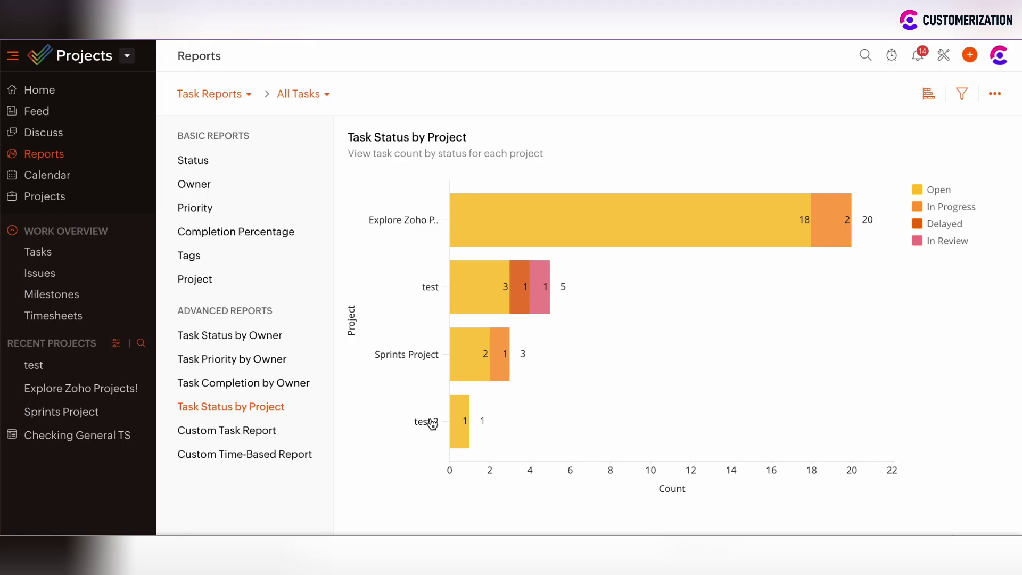
Open the Custom Task Report and review the Project and Owner criteria options without changing them
click(255, 432)
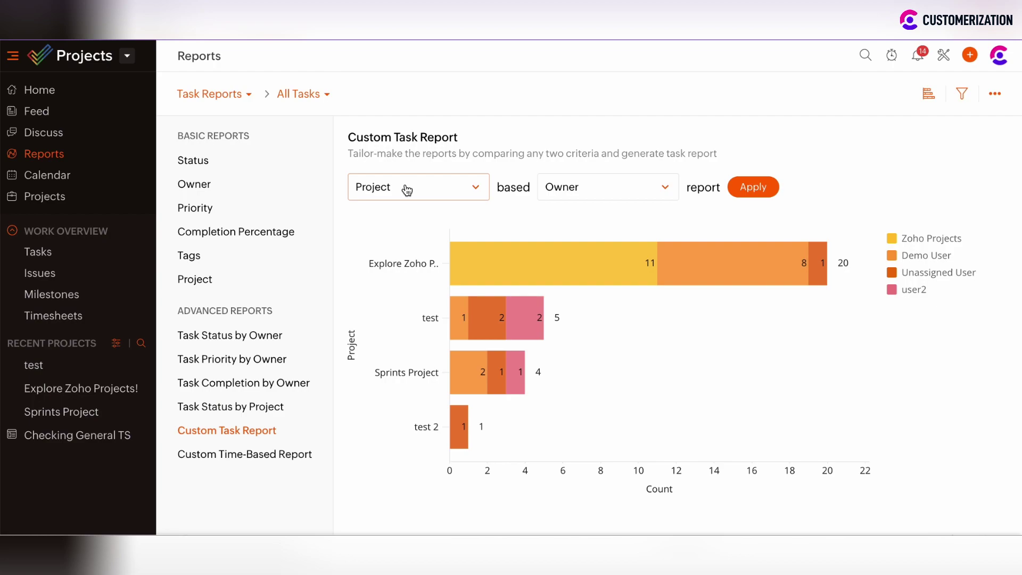
click(447, 197)
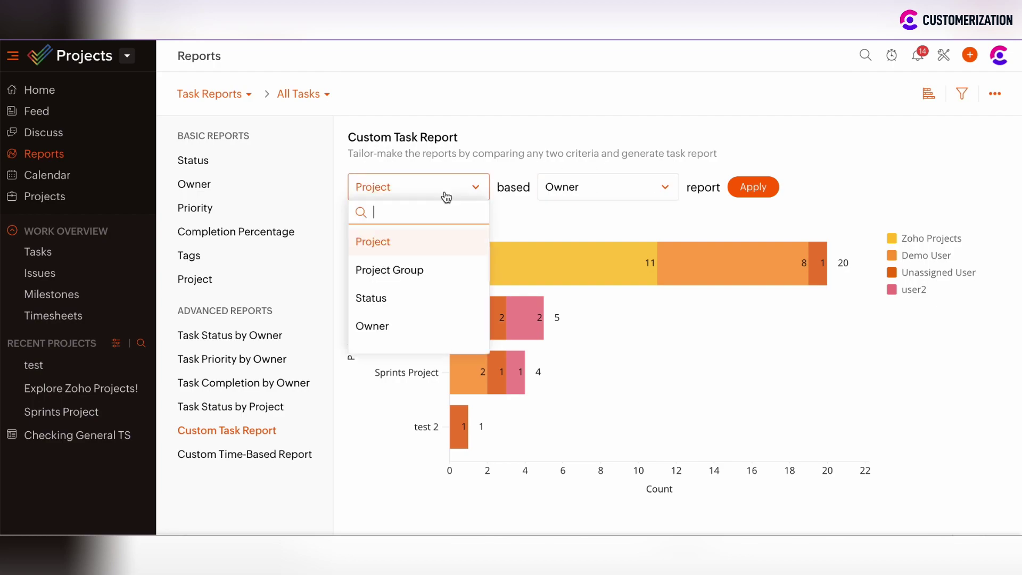
click(583, 198)
click(424, 218)
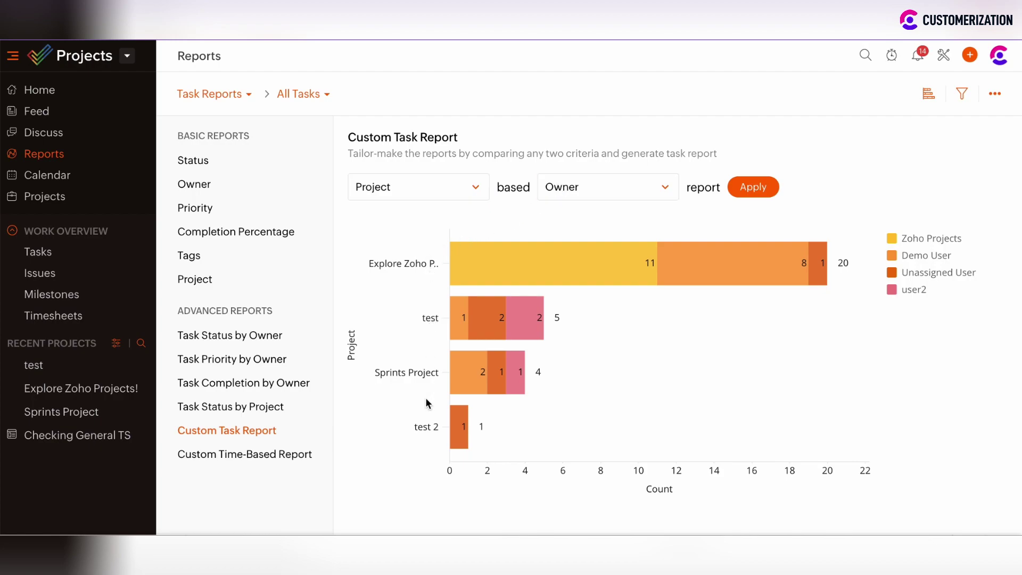
Read the task counts per project and owner from the custom report's chart segments
mouse_move(474, 341)
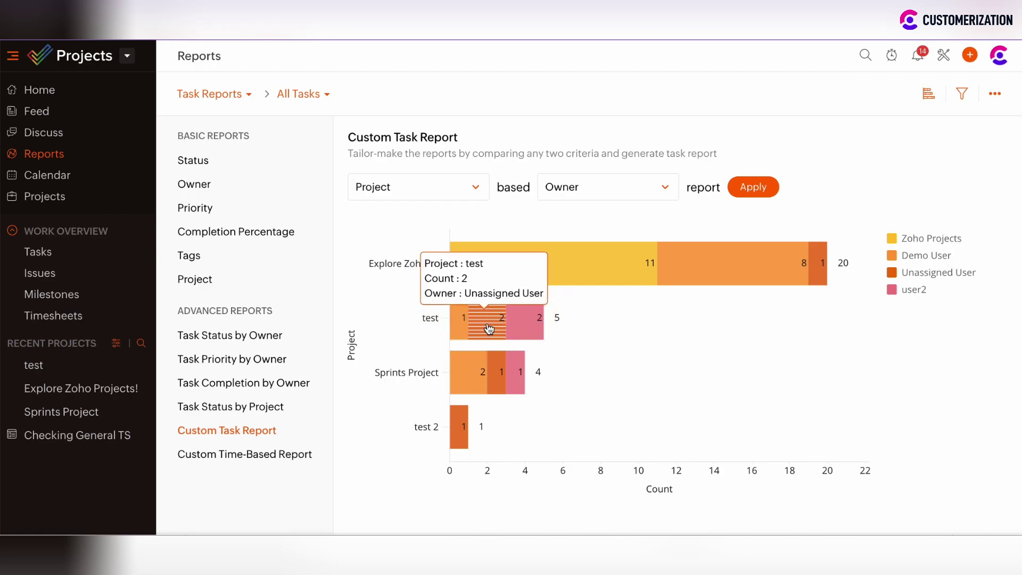
mouse_move(530, 330)
mouse_move(514, 277)
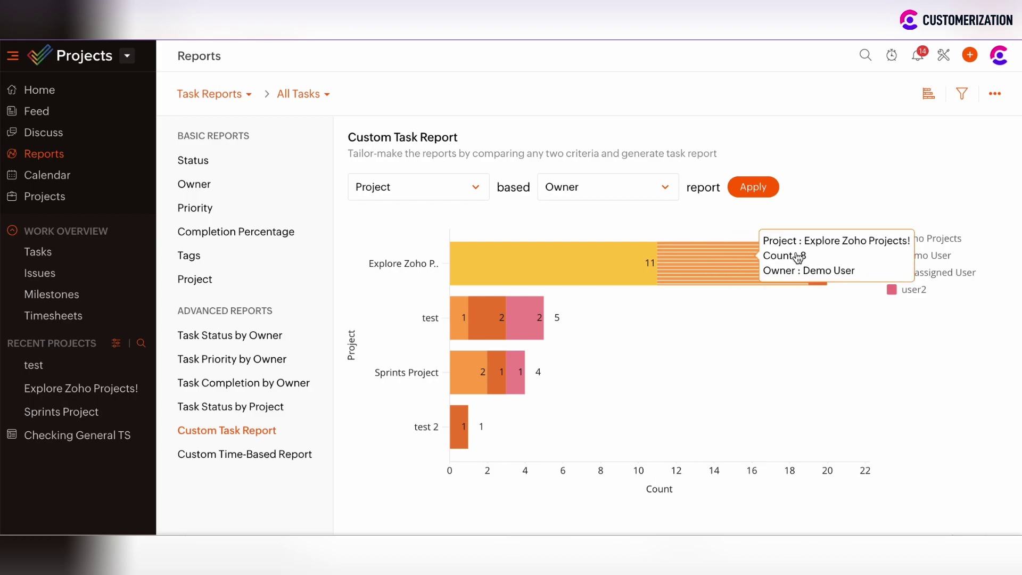
mouse_move(825, 266)
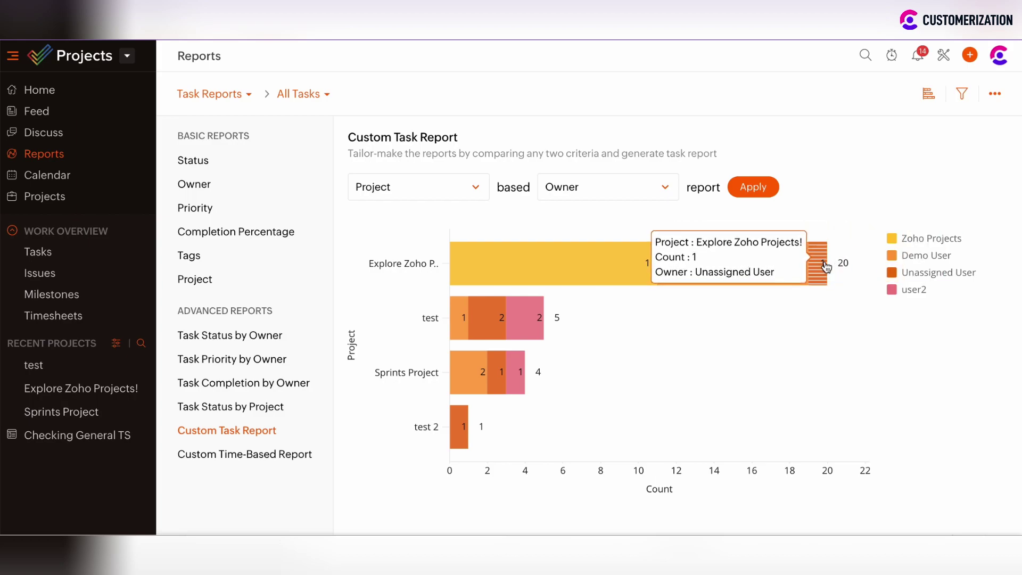
click(259, 455)
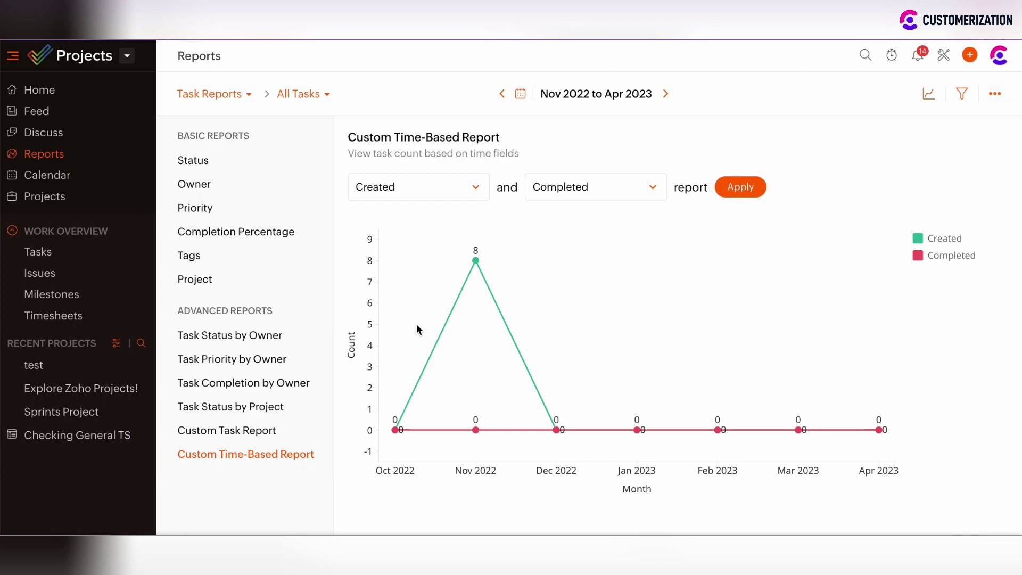
Review the time-field options for the Created and Completed series, leaving both unchanged
click(430, 188)
scroll(408, 296, down, 1)
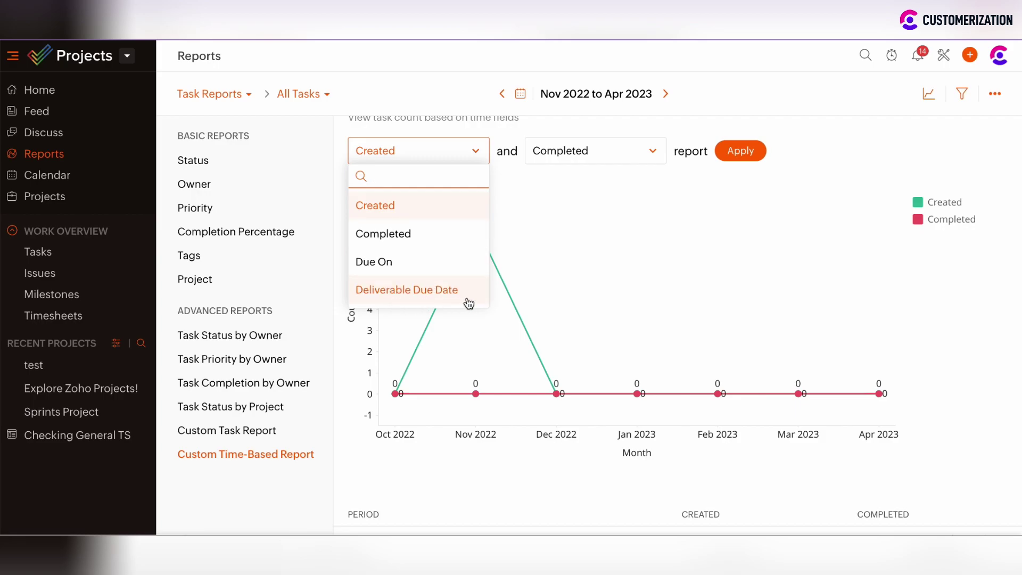
click(575, 186)
scroll(534, 201, up, 1)
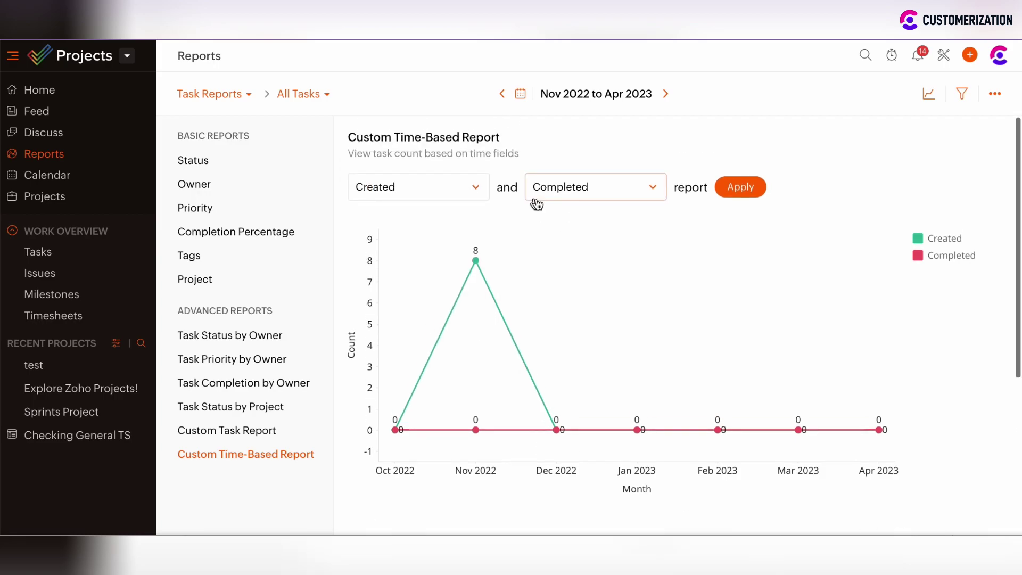
click(585, 191)
scroll(581, 288, down, 2)
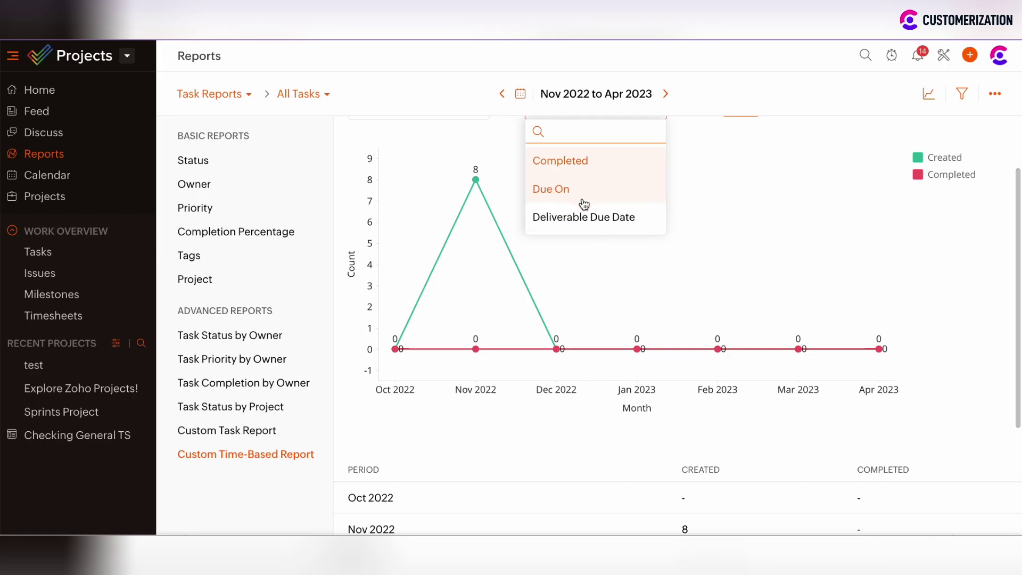
scroll(732, 177, up, 2)
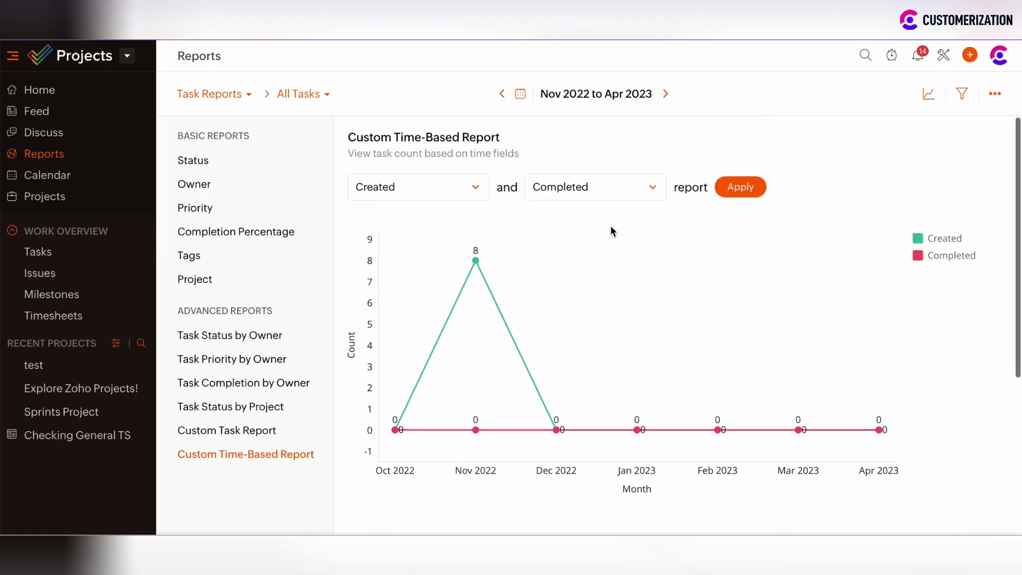